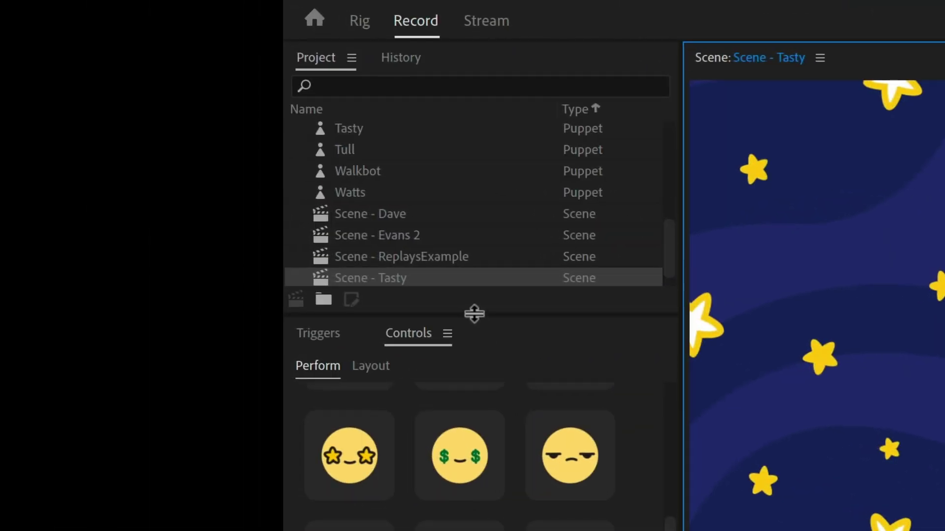
- Make more of the project's item list visible and select the Tasty puppet
left_click_drag(473, 313, 469, 511)
scroll(412, 341, "up", 4)
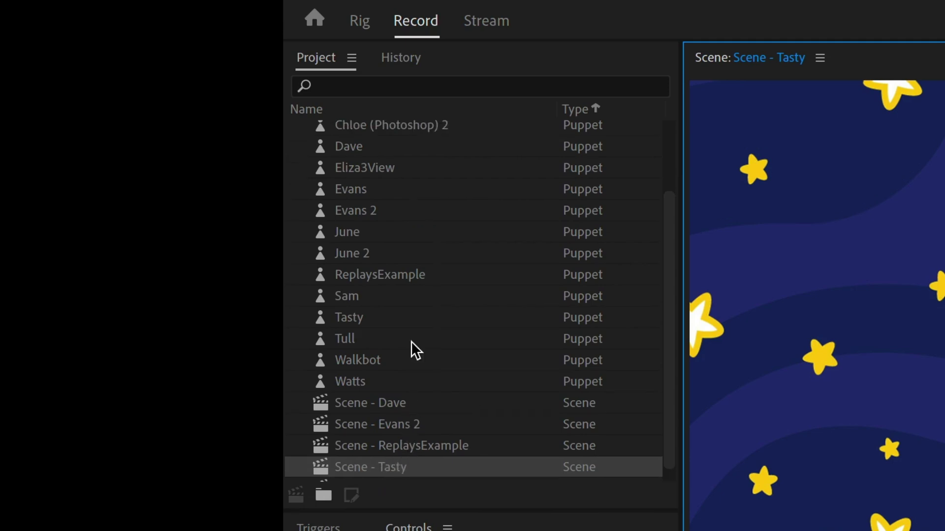
scroll(416, 219, "up", 1)
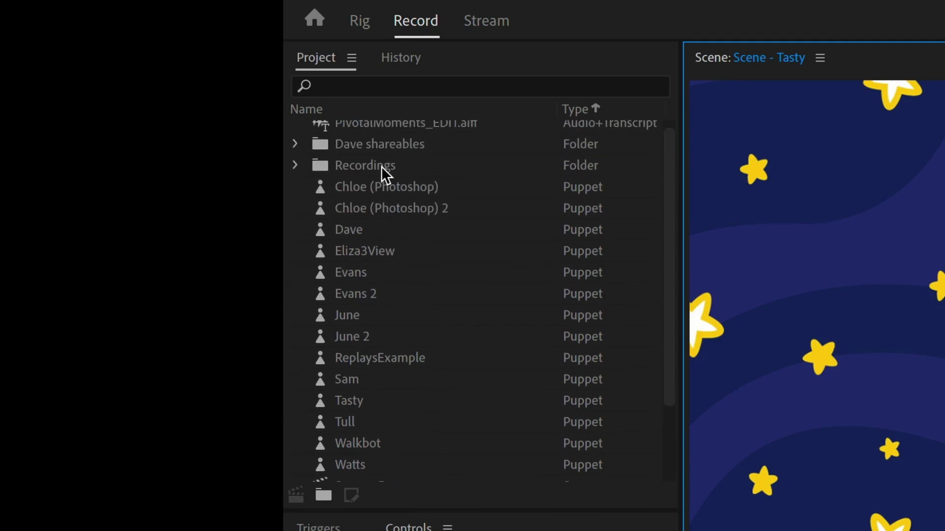
scroll(440, 278, "down", 1)
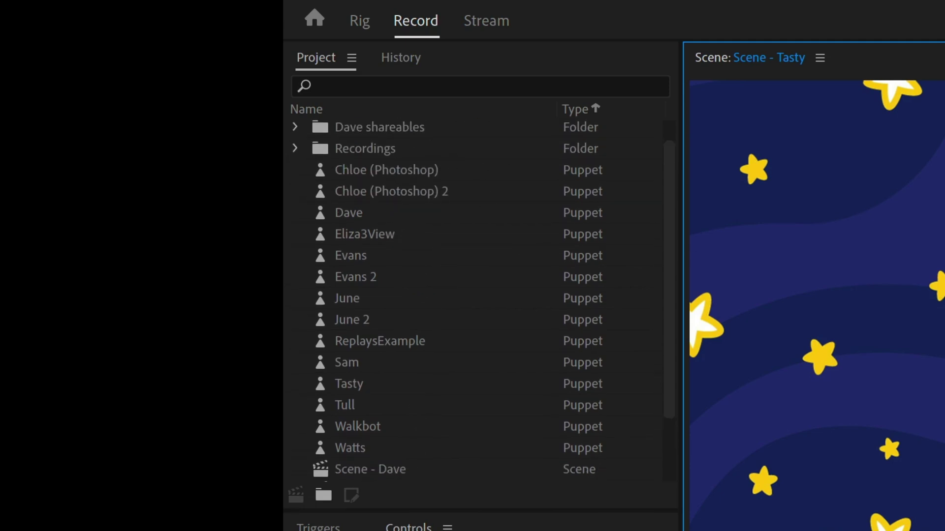
left_click(382, 387)
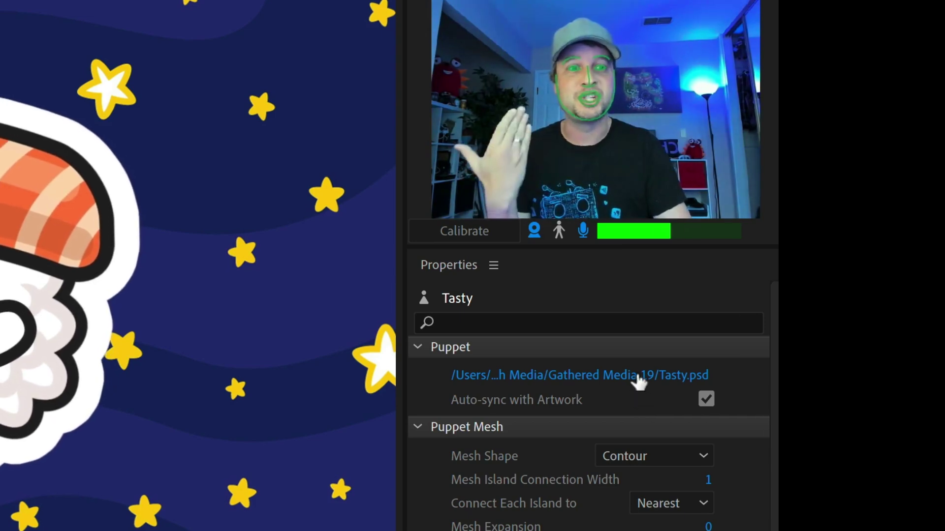
- Try to replace the Tasty puppet's linked artwork file with one of the two Tasty v10.psd files
left_click(639, 380)
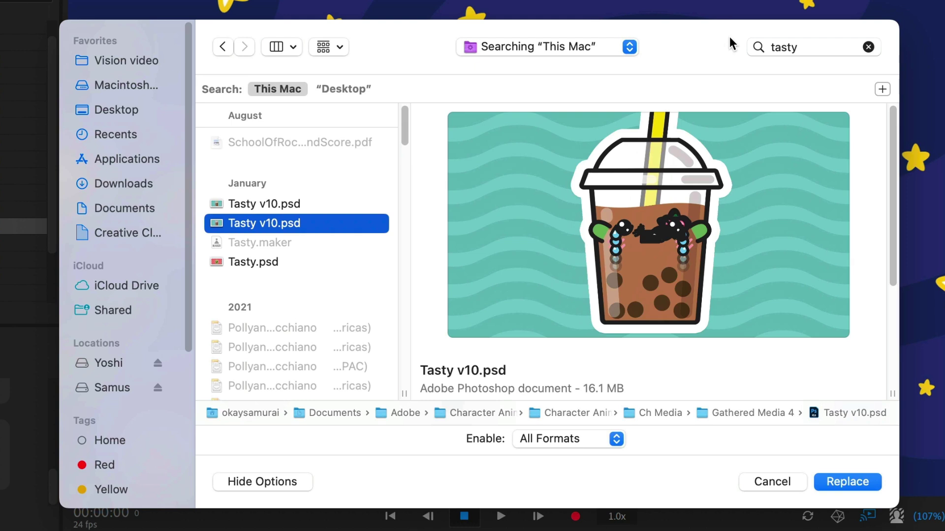
left_click(296, 204)
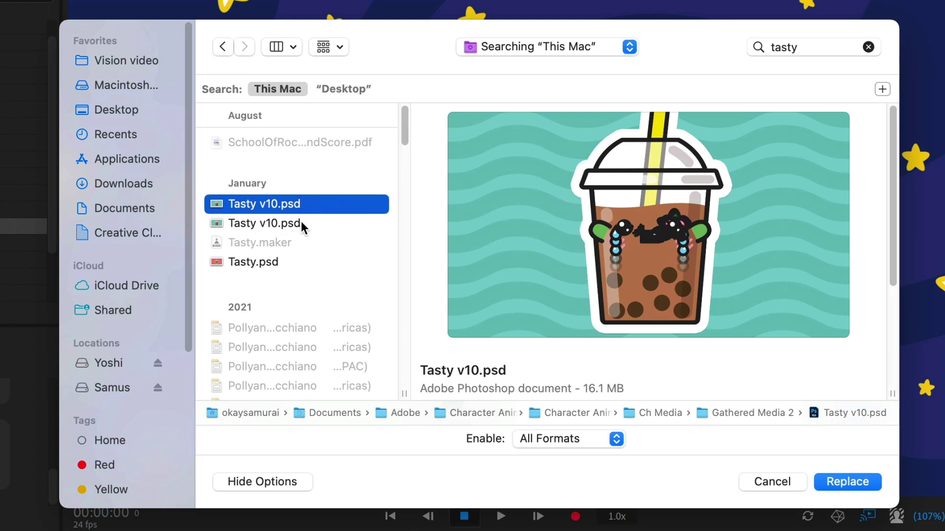
left_click(301, 224)
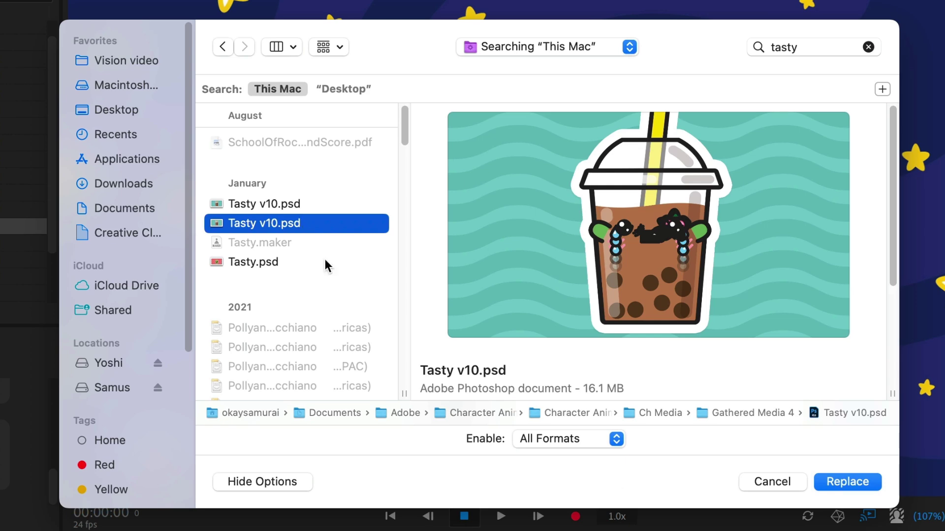
left_click(771, 483)
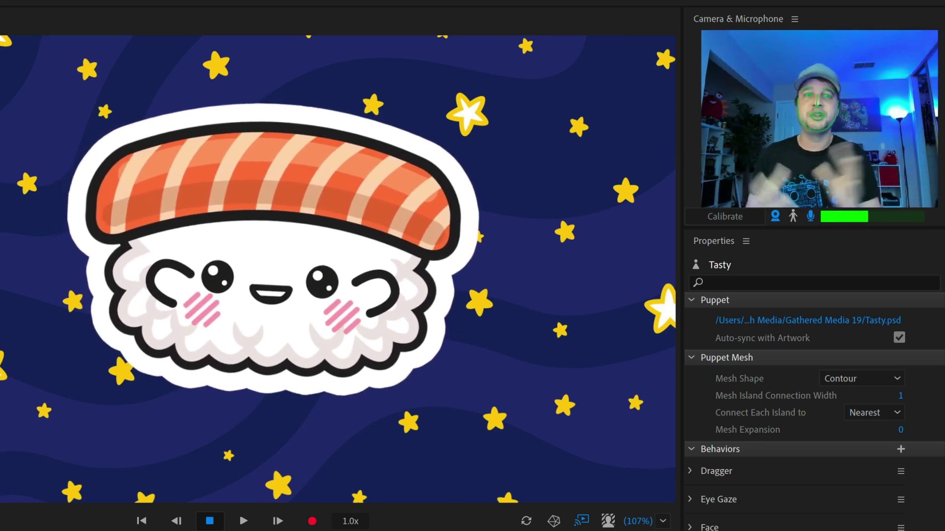
left_click(266, 255)
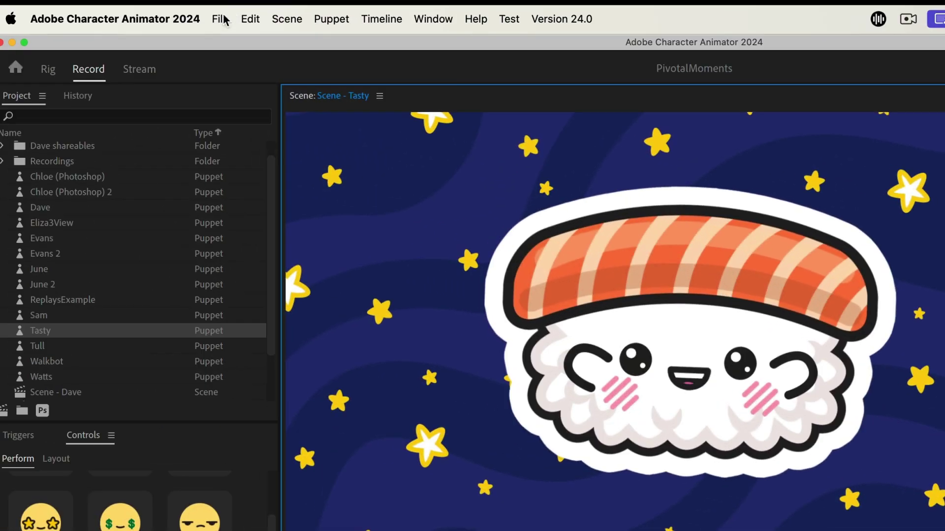
left_click(219, 16)
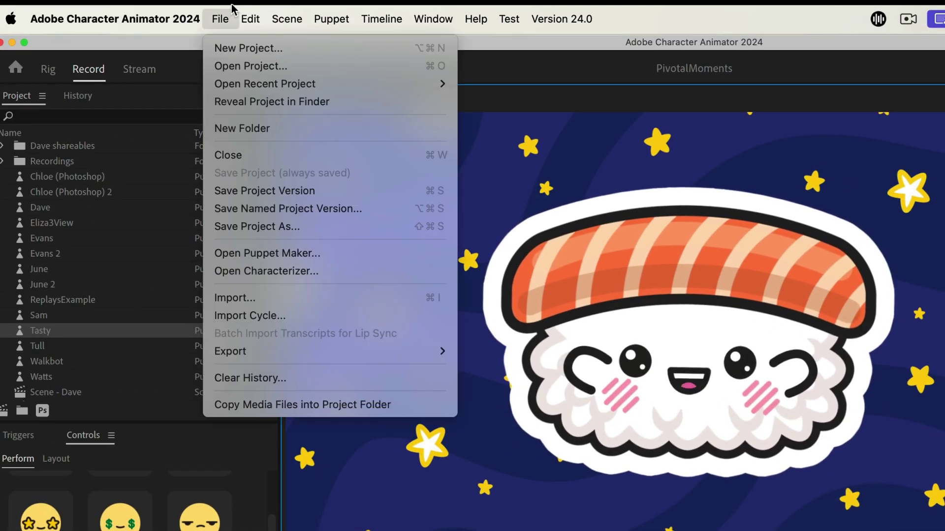
mouse_move(226, 352)
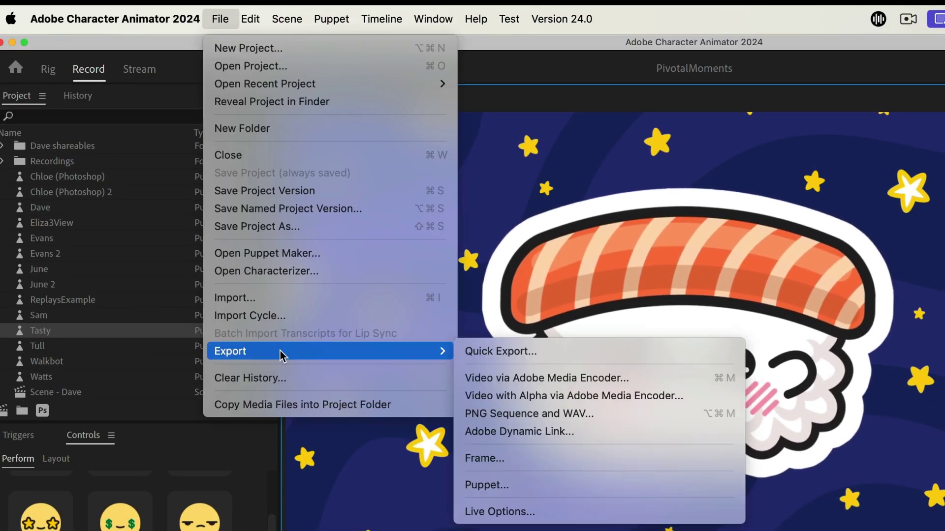
left_click(575, 413)
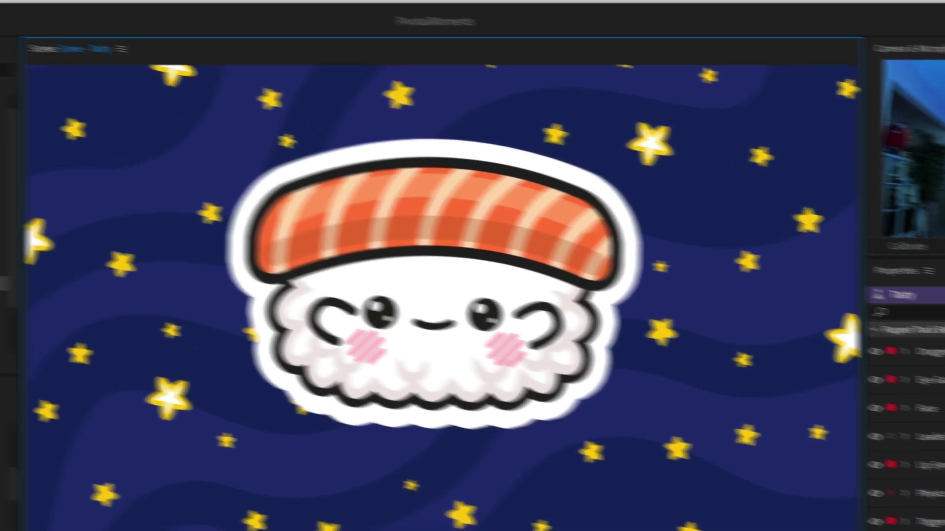
- Export the Tasty scene as video via Adobe Media Encoder, saving Scene - Tasty to the Desktop in H.264 (*.mp4) format
left_click(120, 8)
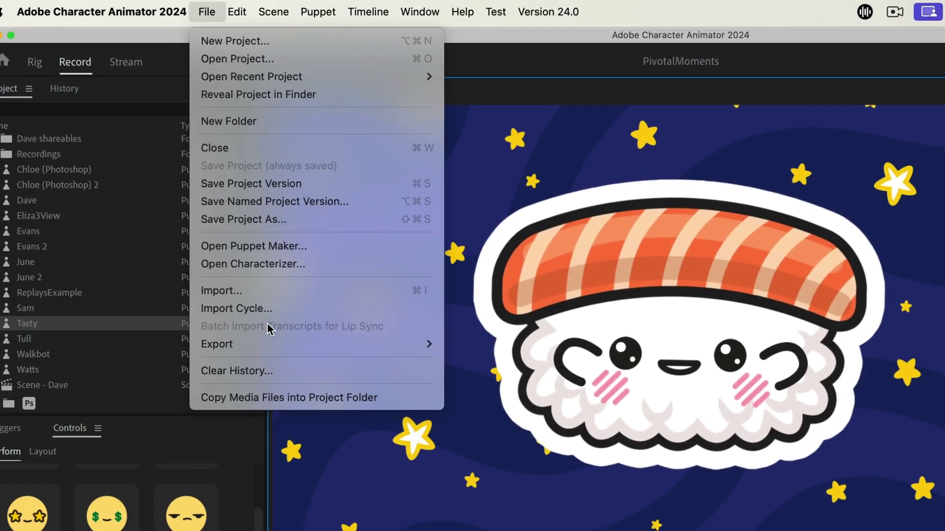
mouse_move(285, 346)
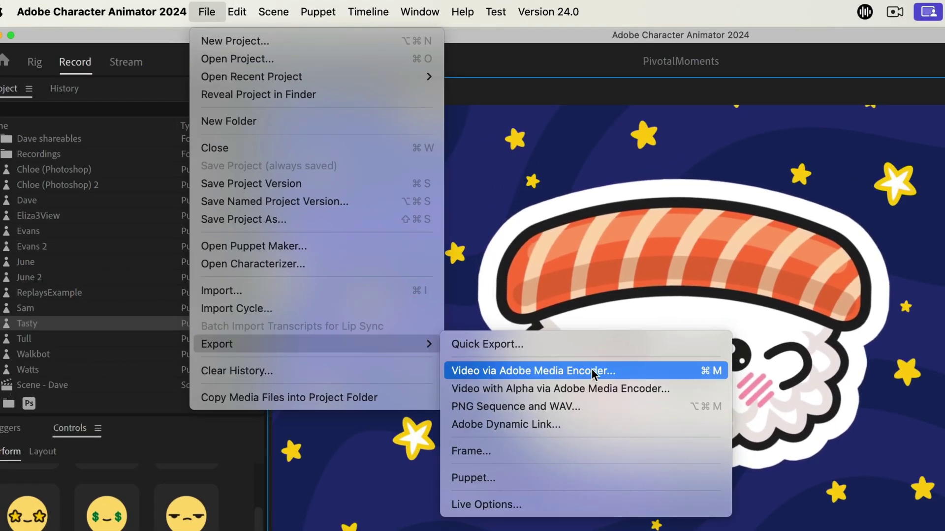
left_click(604, 371)
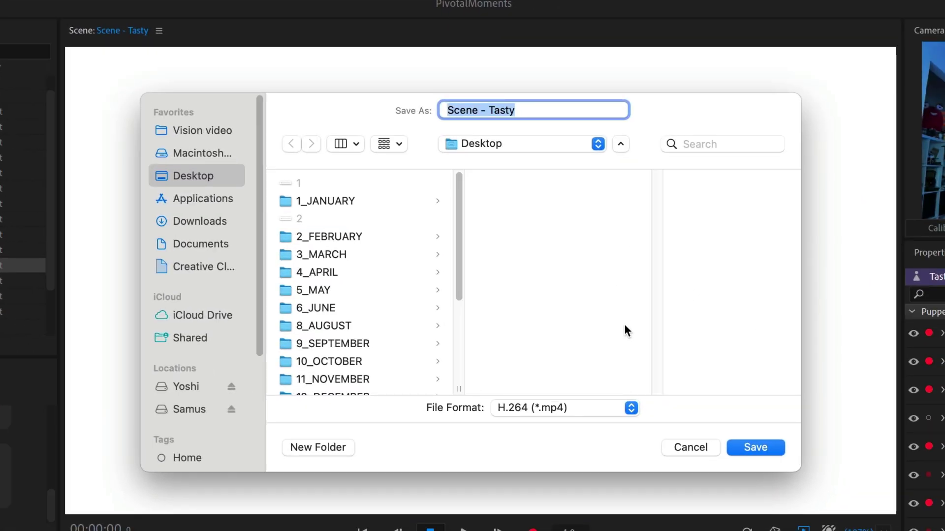
left_click(571, 404)
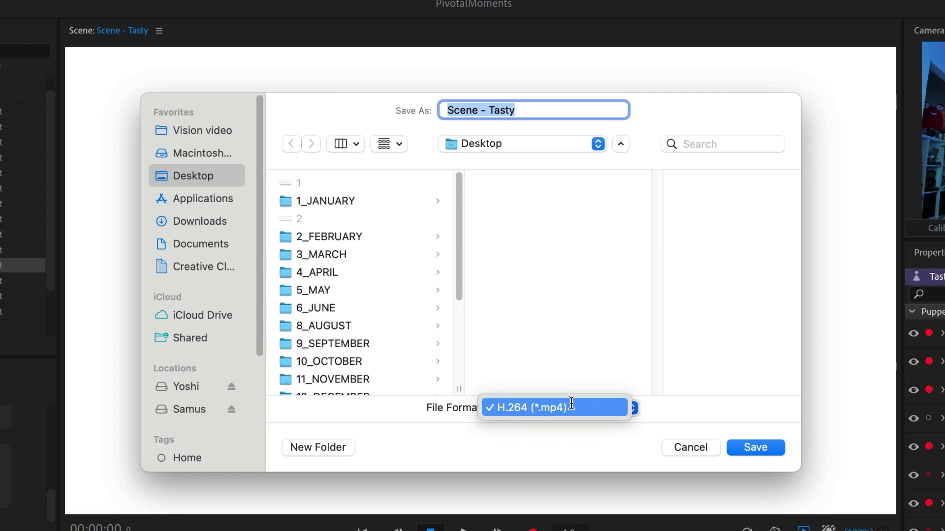
left_click(491, 442)
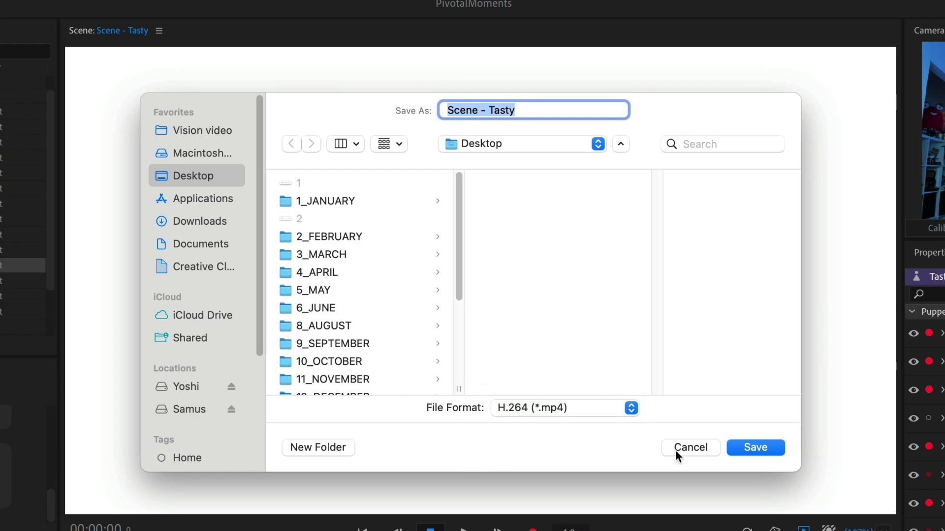
left_click(756, 448)
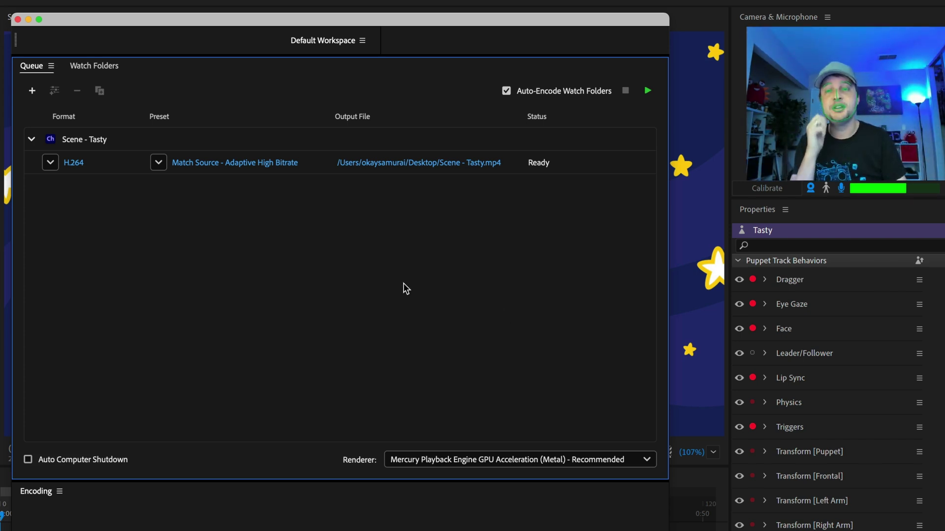
- In Adobe Media Encoder, set the queued Scene - Tasty export to the Animated GIF format with the Animated GIF (Match Source) preset
left_click(74, 163)
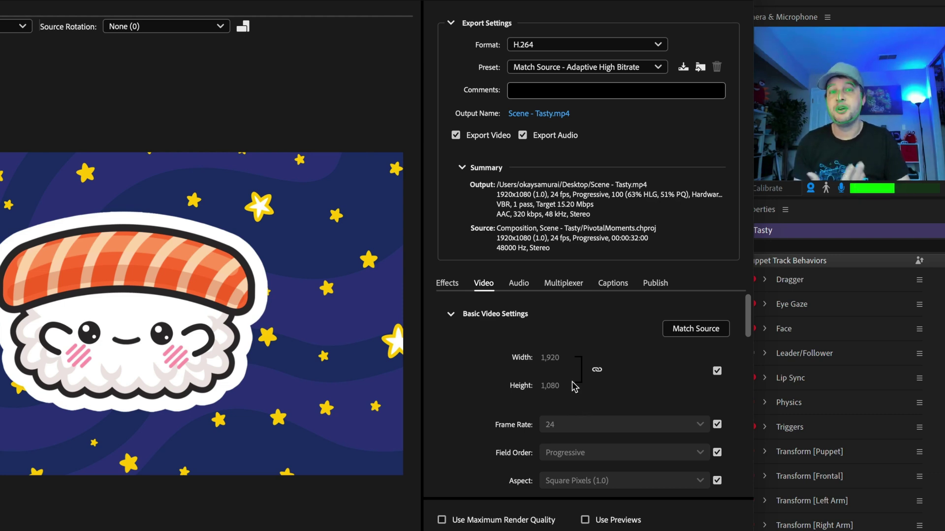
left_click(615, 45)
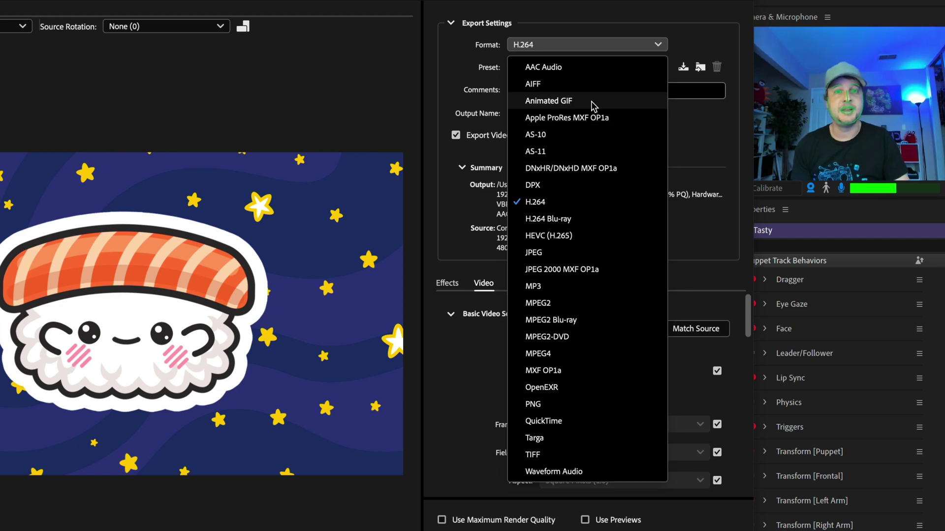
left_click(548, 101)
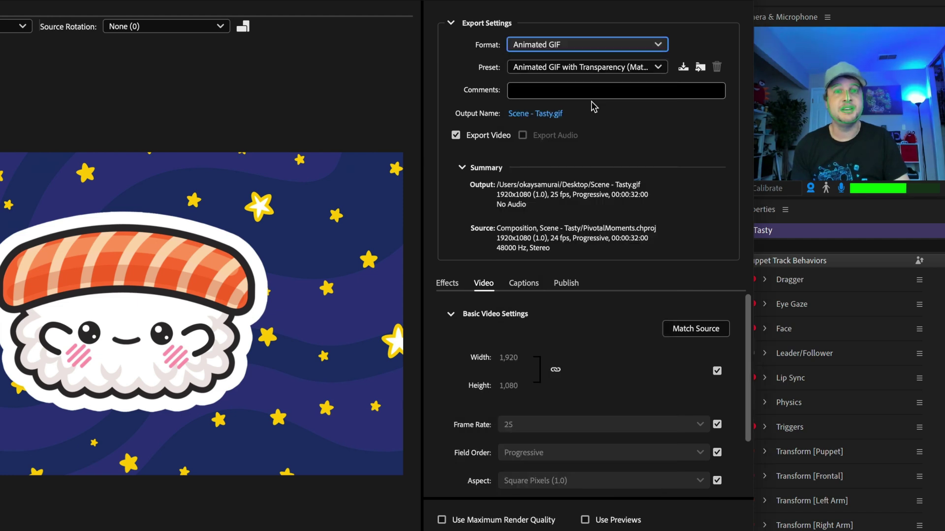
left_click(610, 68)
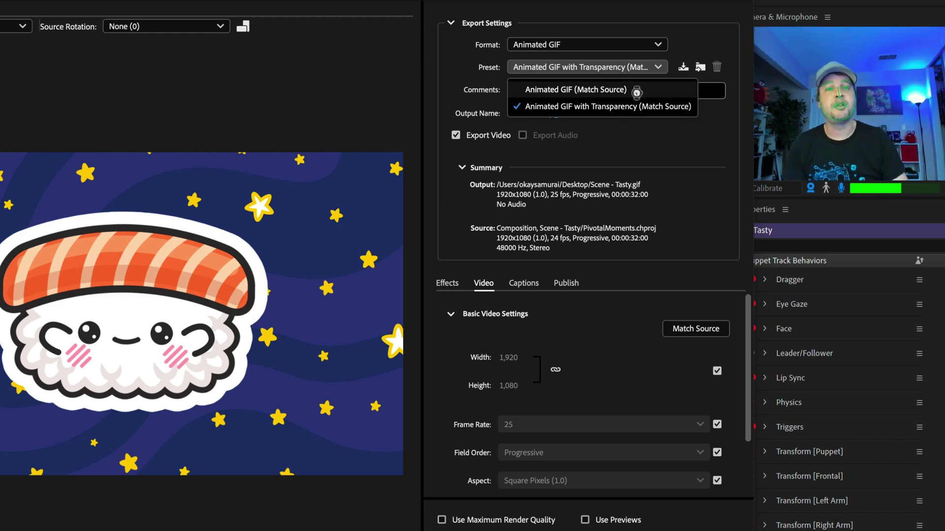
left_click(633, 89)
scroll(654, 386, "down", 3)
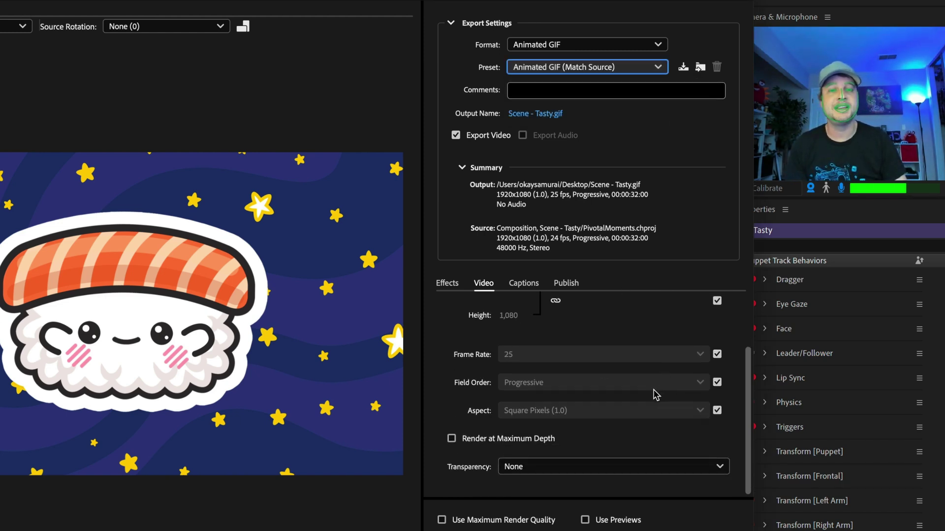
scroll(654, 394, "up", 3)
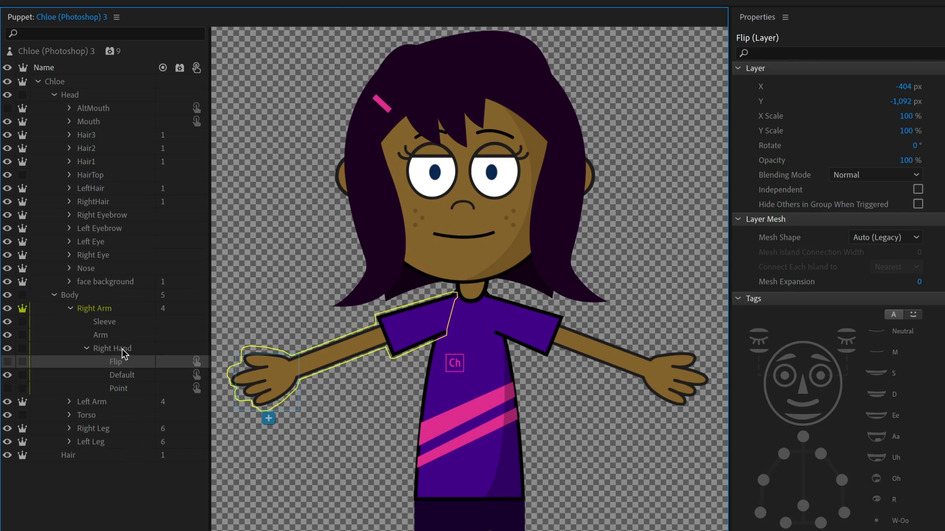
- Inspect the Right Hand group and its Flip, Default and Point layers in the Chloe (Photoshop) 3 puppet, and select that puppet in the project
left_click(123, 352)
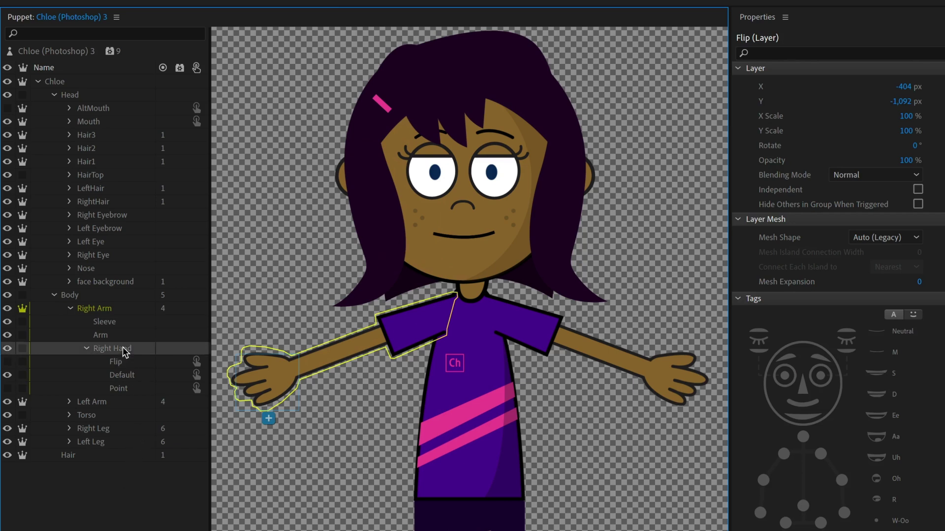
left_click(106, 308)
left_click(126, 350)
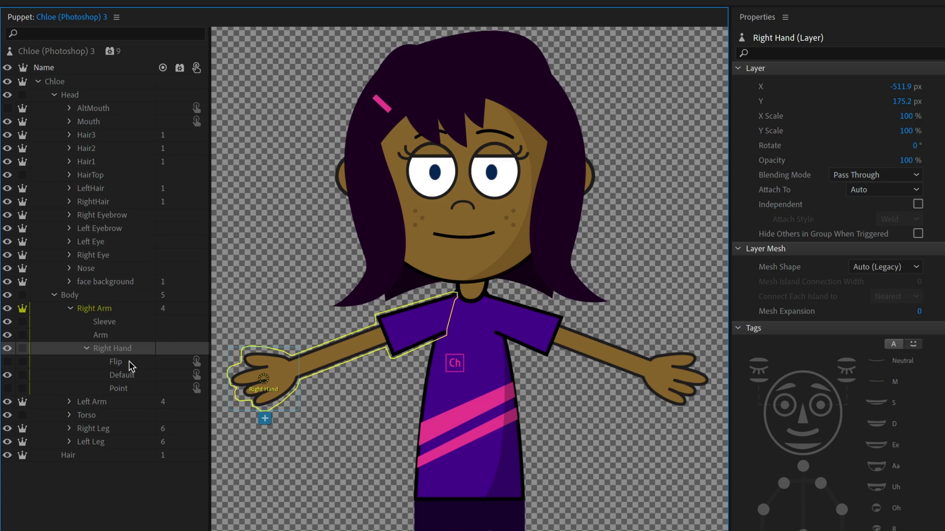
left_click(129, 362)
left_click(134, 377)
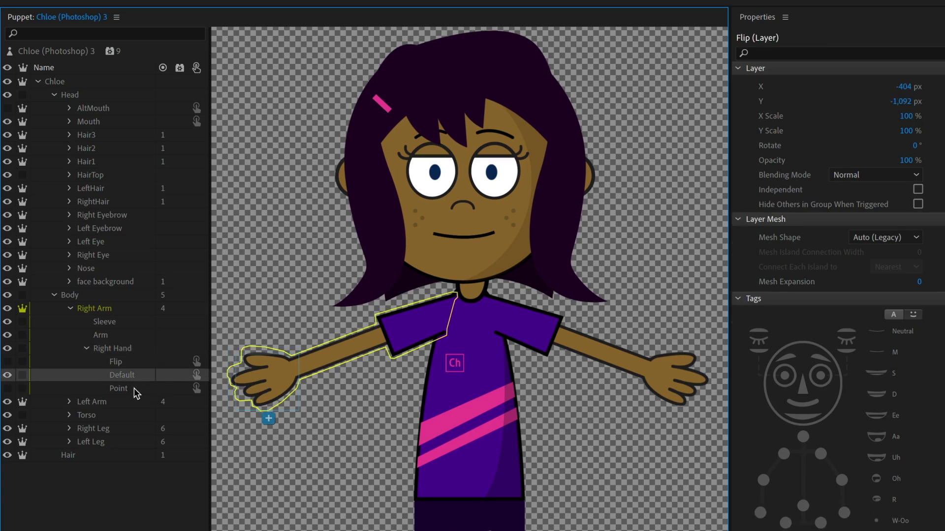
left_click(130, 391)
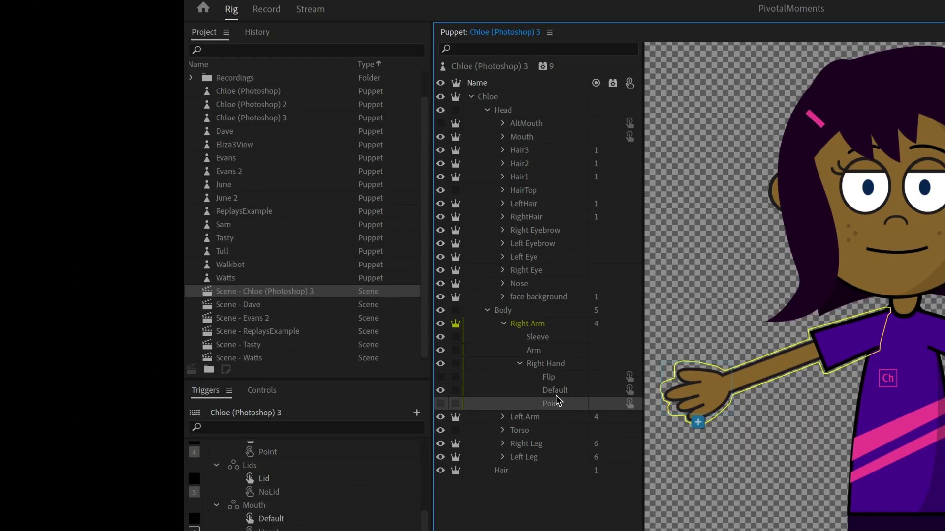
left_click(291, 121)
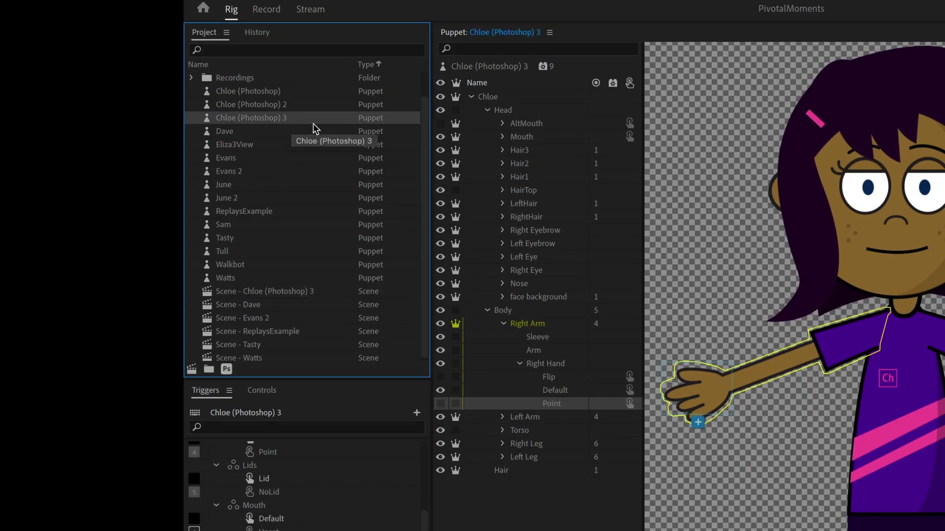
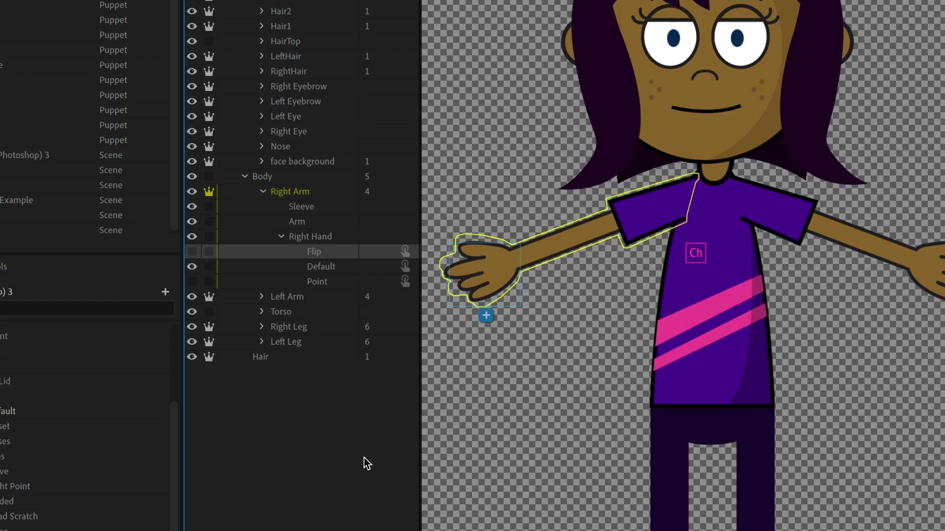
- Create a swap set from the Right Hand layer group of the Chloe (Photoshop) 3 puppet
left_click(321, 238)
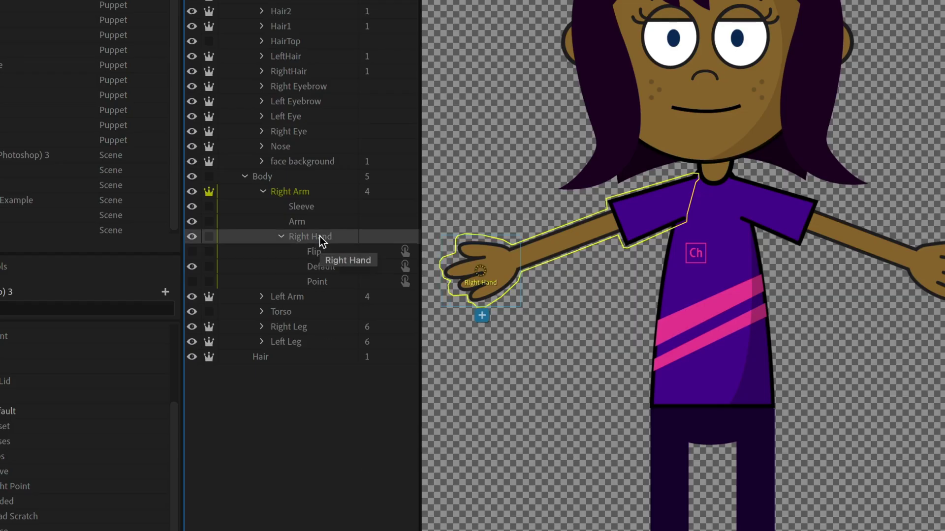
left_click_drag(328, 244, 72, 482)
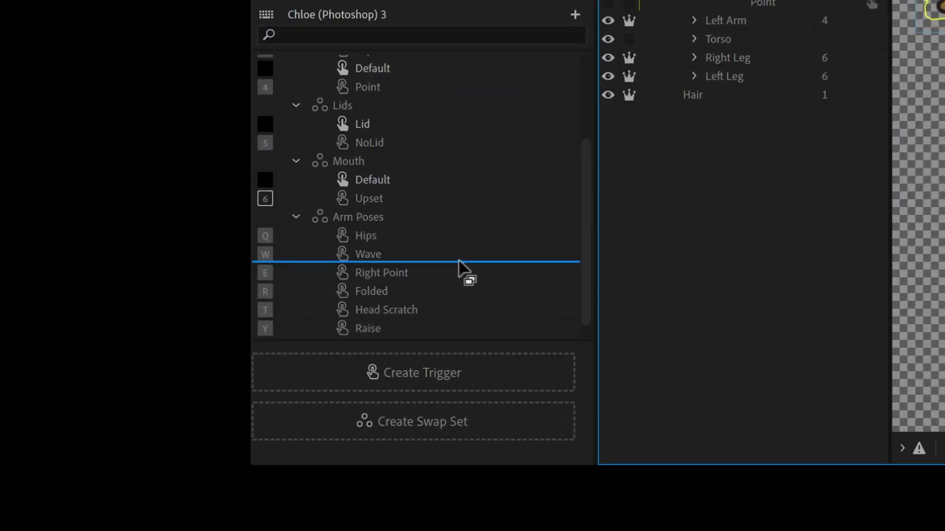
left_click_drag(458, 261, 481, 432)
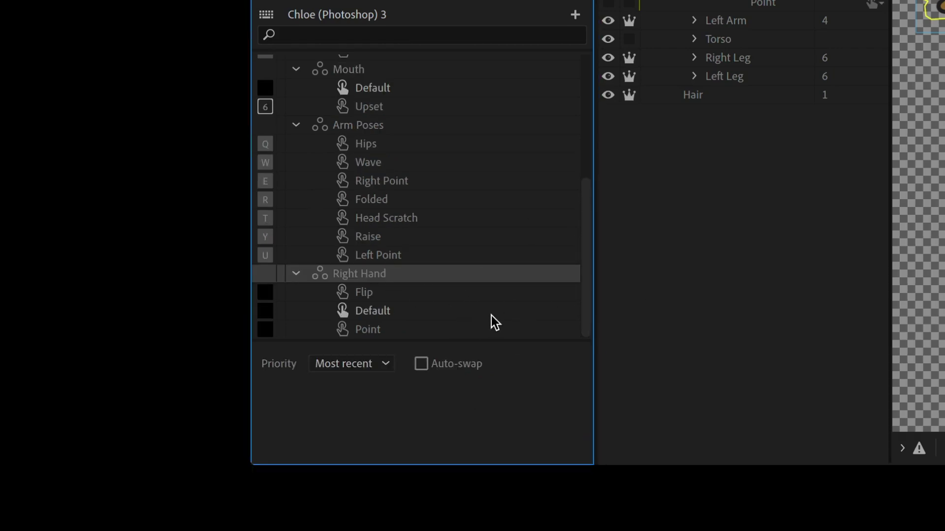
- Go through the Flip, Point and Default triggers of the Right Hand swap set
left_click(349, 297)
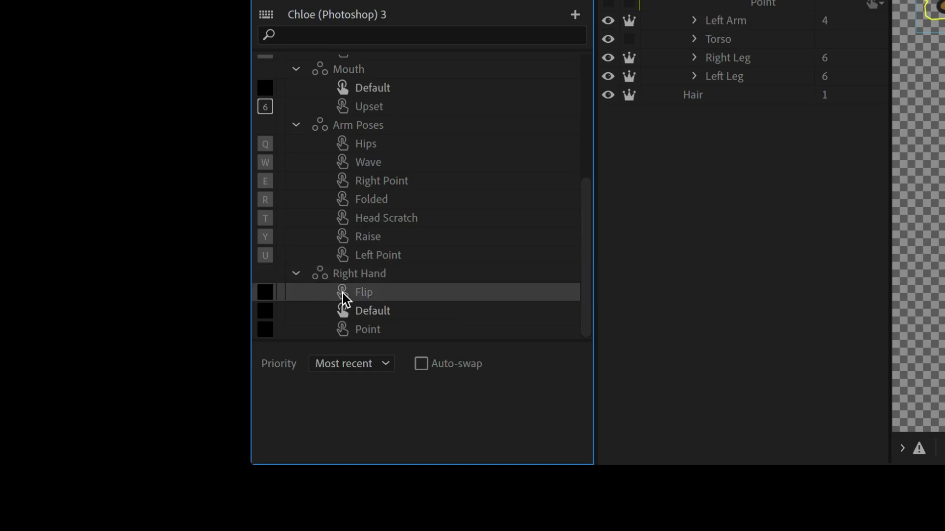
left_click(347, 335)
left_click(343, 315)
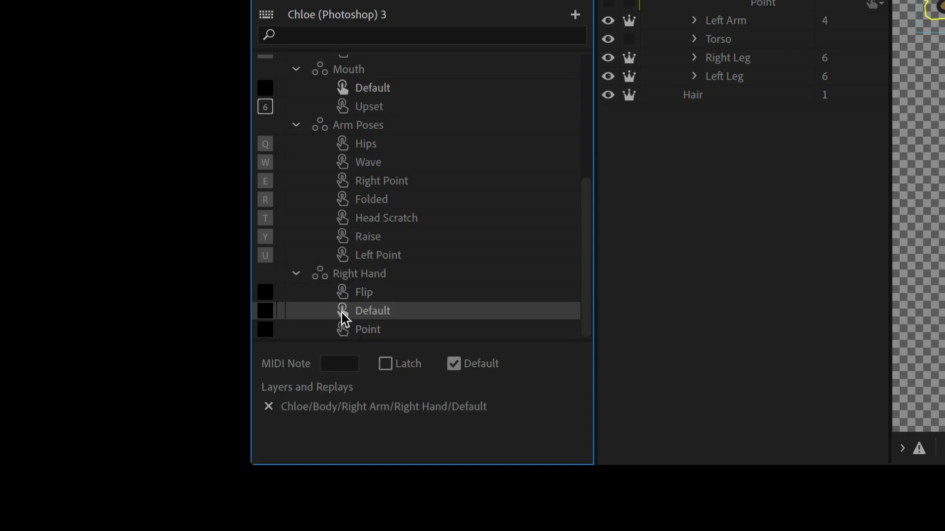
- Assign the trigger key 1 to Flip and 2 to Point in the Right Hand swap set
left_click(390, 297)
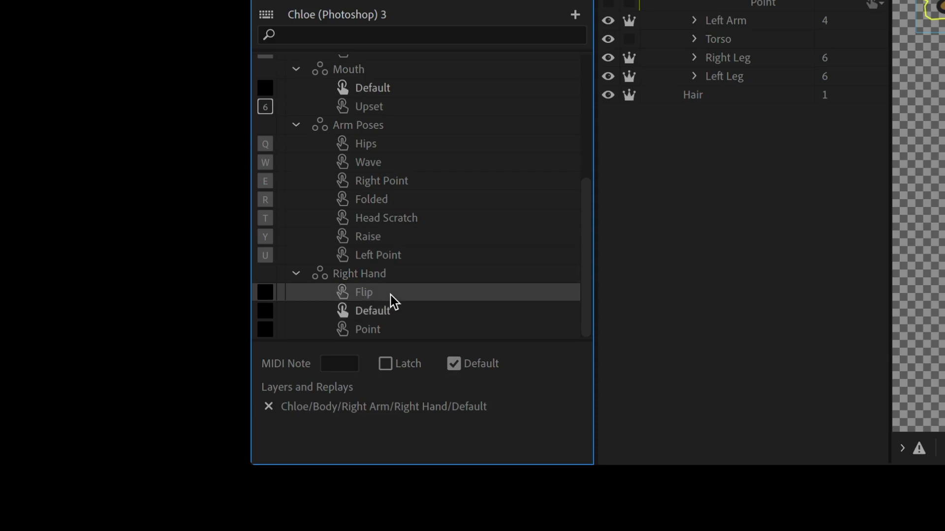
left_click(385, 333)
left_click(266, 295)
key("1")
left_click(265, 333)
left_click(265, 331)
type("2")
- Turn on Latch for the Flip and Point triggers together, and try out the hand swaps in the Chloe scene
left_click(380, 297)
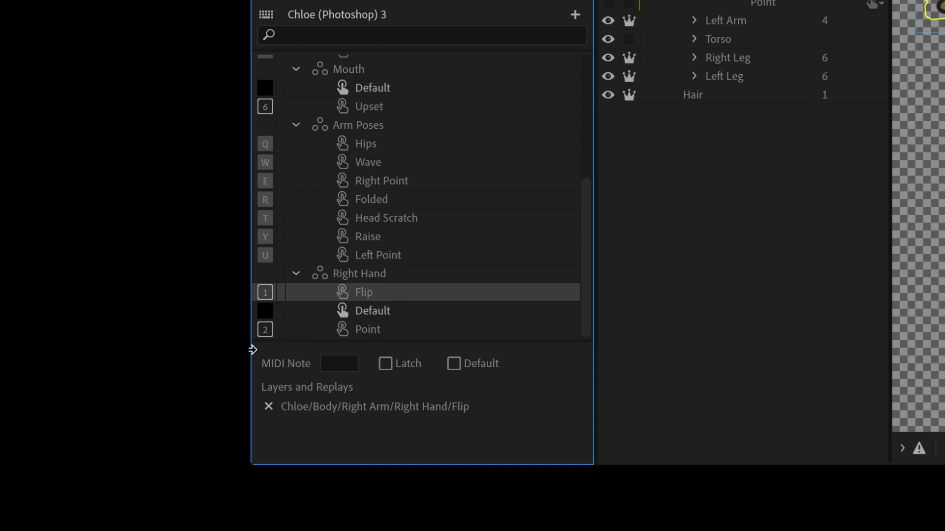
left_click(375, 331, "ctrl")
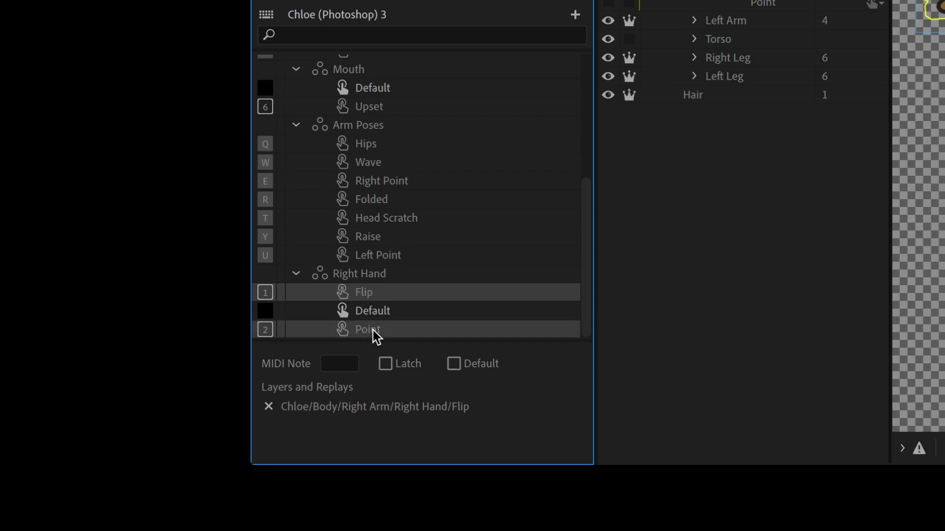
left_click(386, 364)
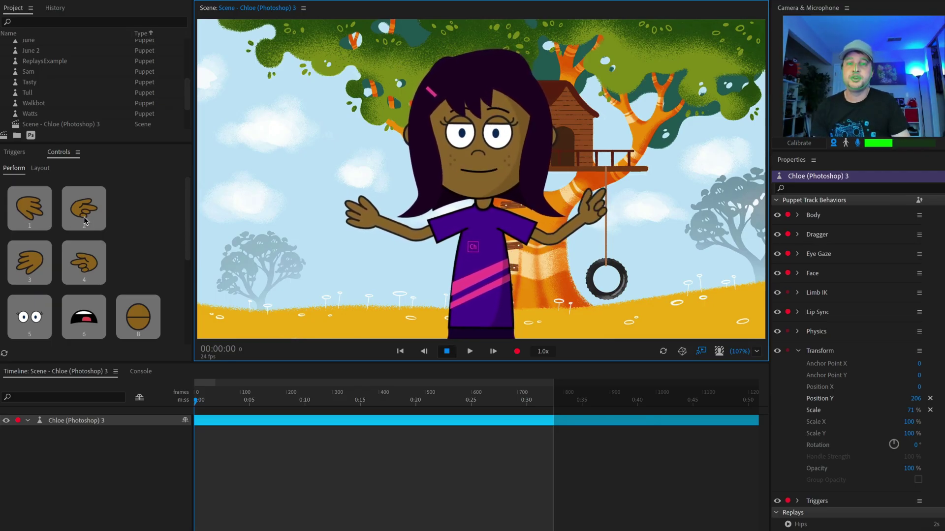
left_click(90, 274)
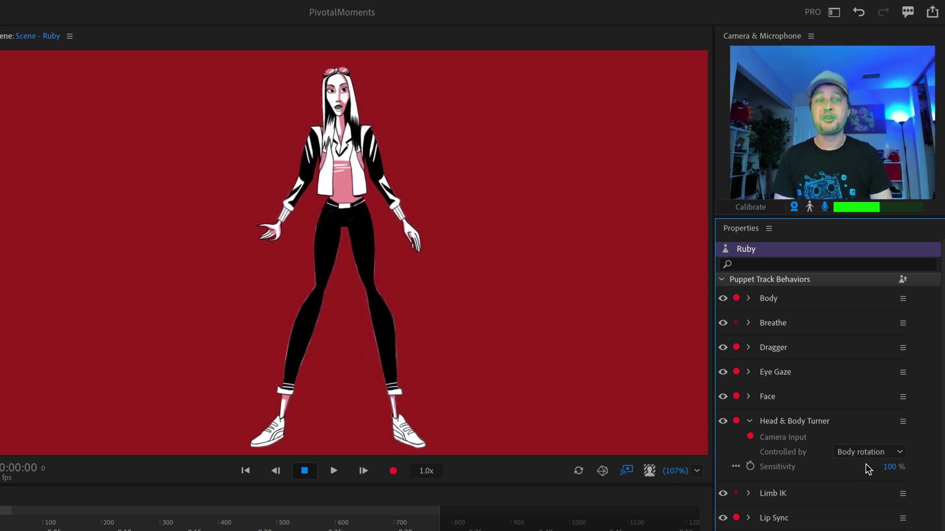
- Try the Ruby puppet's body turning with body tracking switched on, and switch the tracking off again
left_click(811, 210)
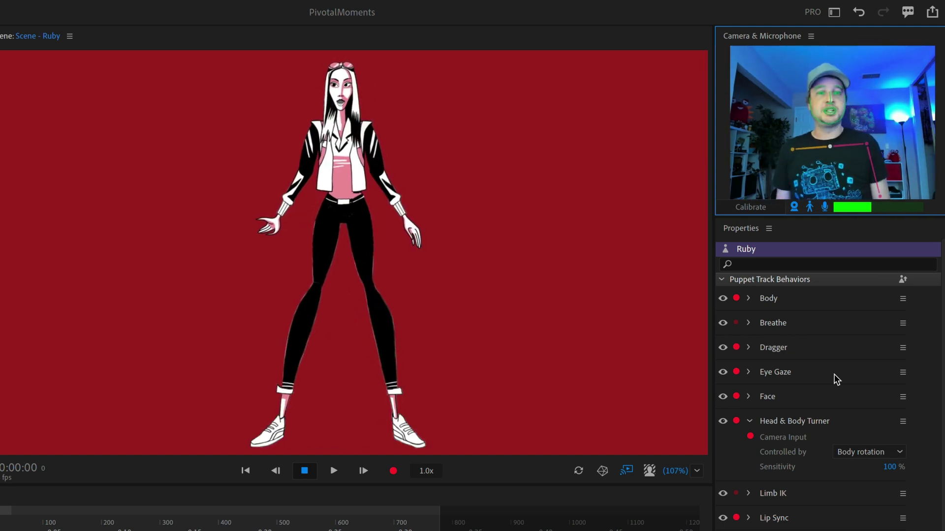
left_click(811, 204)
- Set Ruby's Head & Body Turner behavior to be controlled by Head rotation and lower its sensitivity
left_click(856, 454)
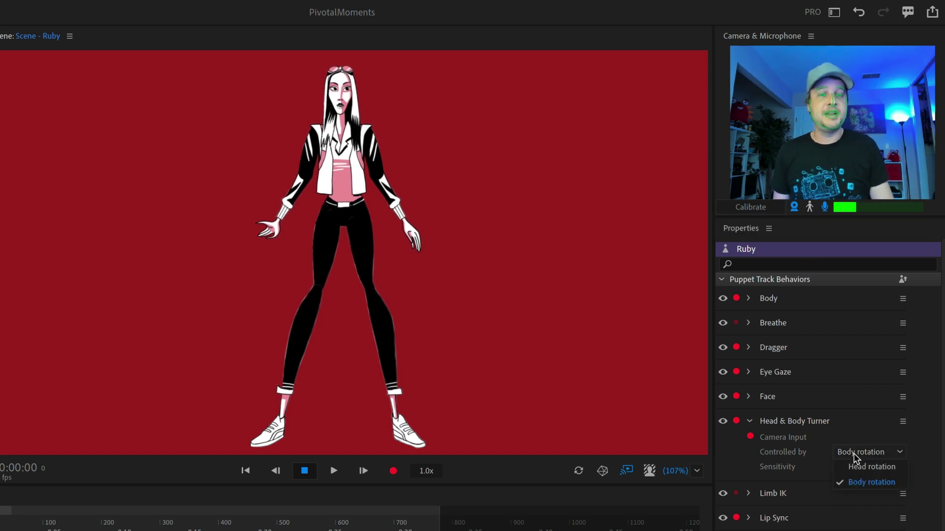
left_click(861, 467)
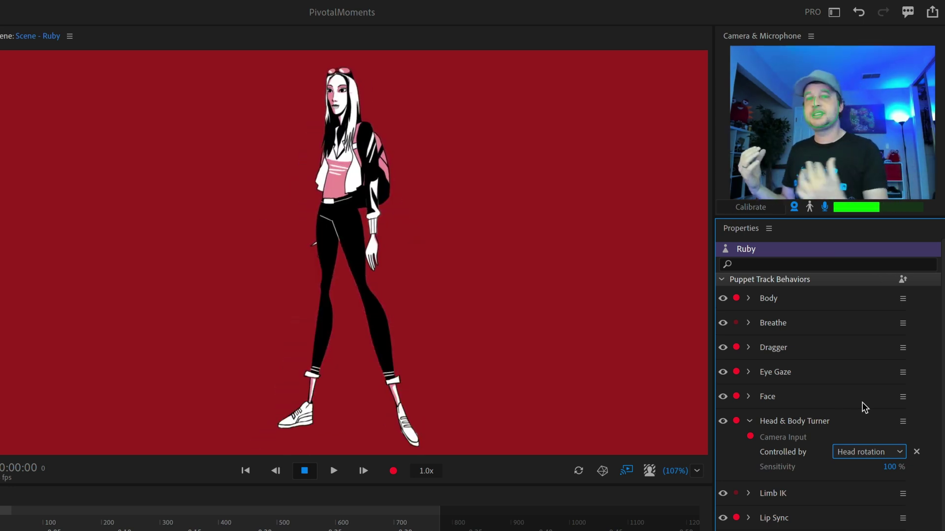
left_click_drag(888, 471, 863, 472)
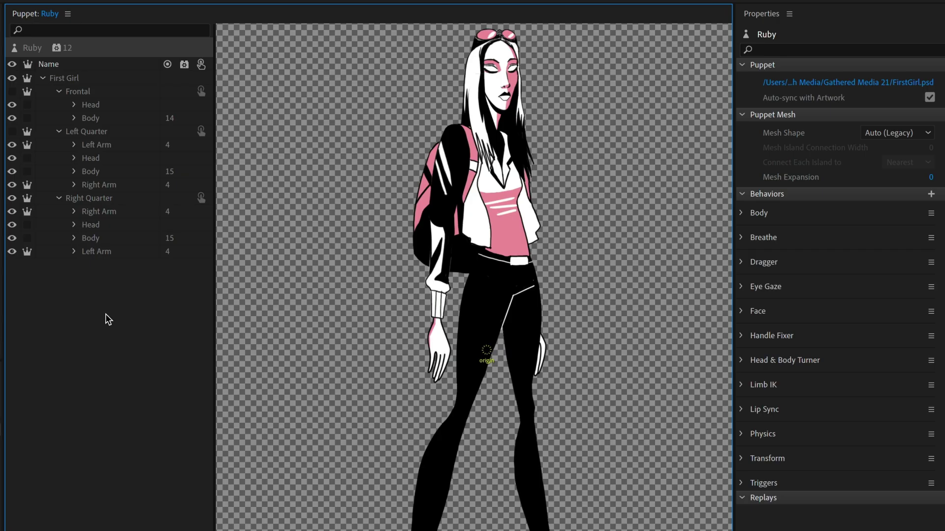
- Examine the Frontal, Left Quarter and Right Quarter groups inside First Girl in the Ruby puppet, showing each view in turn
left_click(59, 198)
left_click(58, 132)
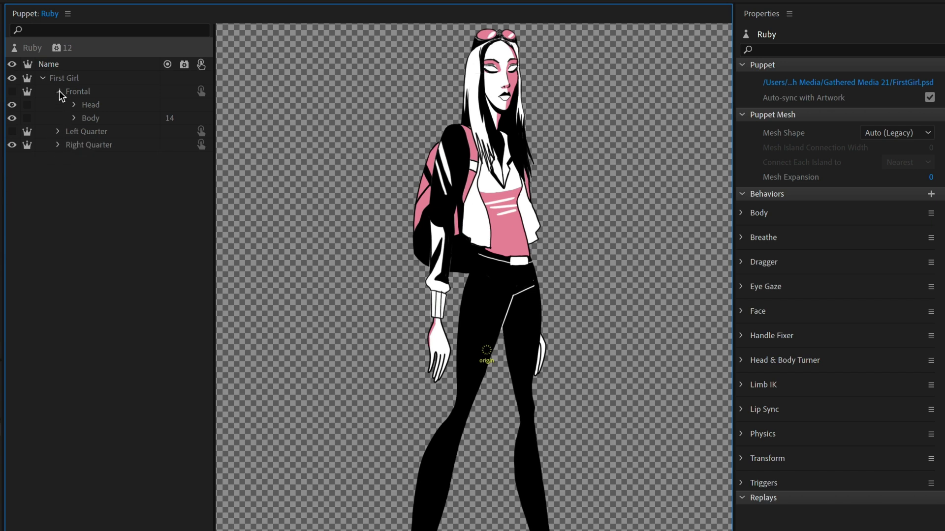
left_click(59, 92)
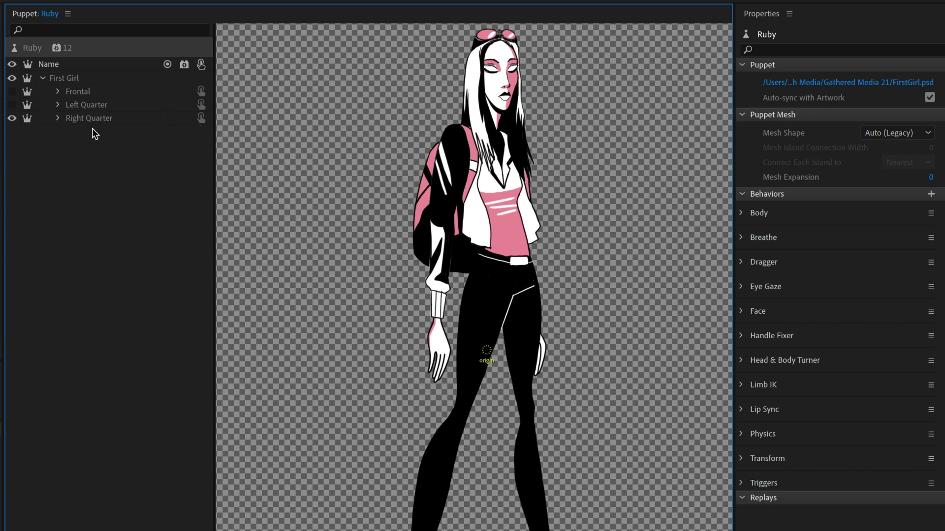
left_click(12, 105)
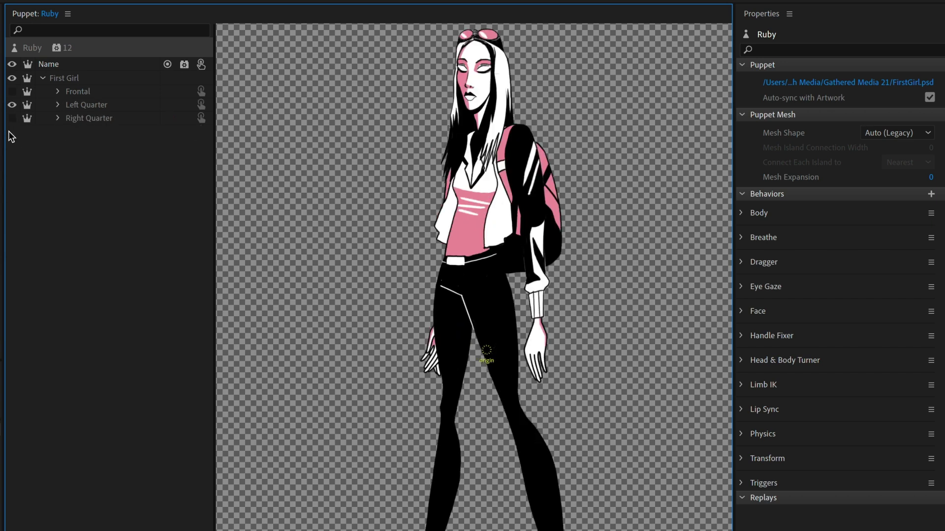
left_click(12, 92)
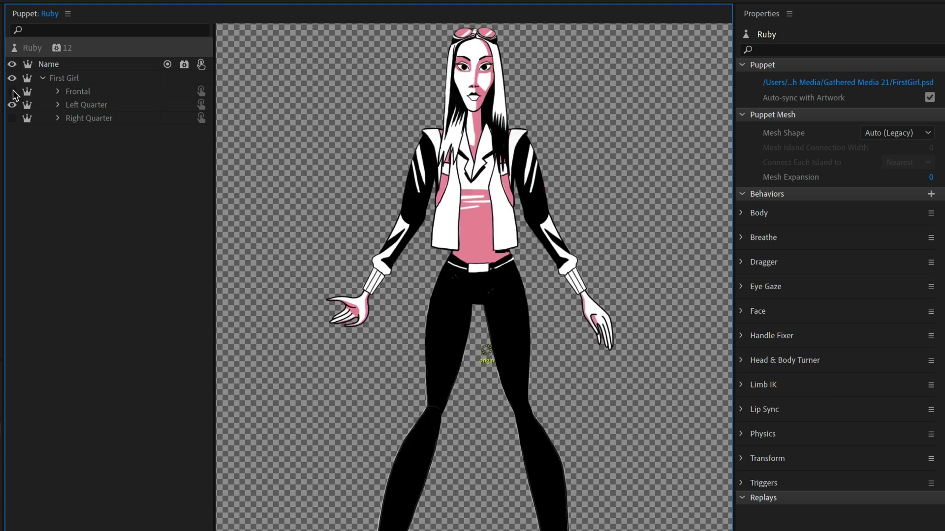
left_click(59, 92)
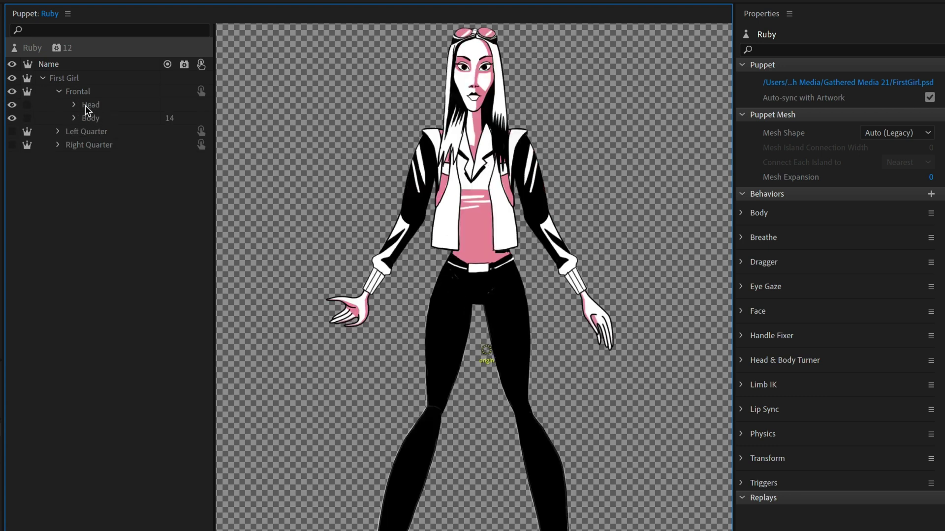
left_click(76, 105)
left_click(76, 105)
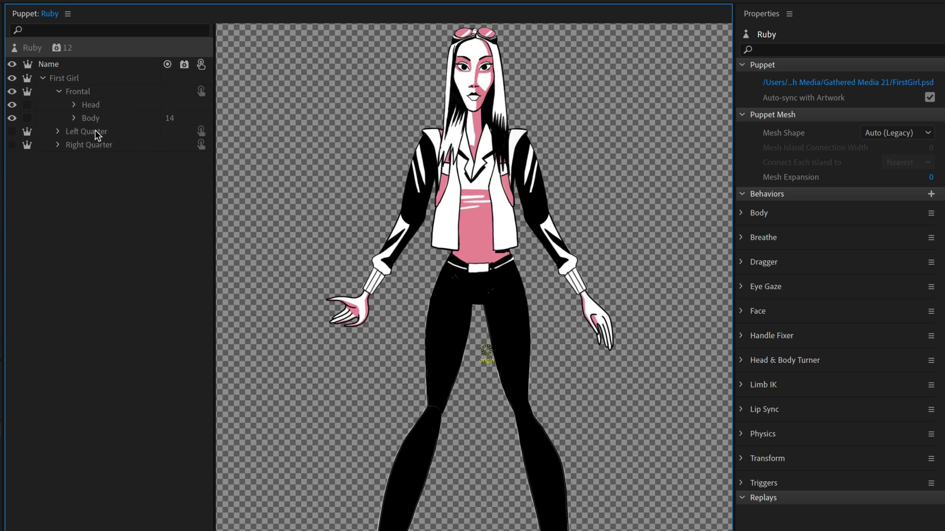
left_click(11, 144)
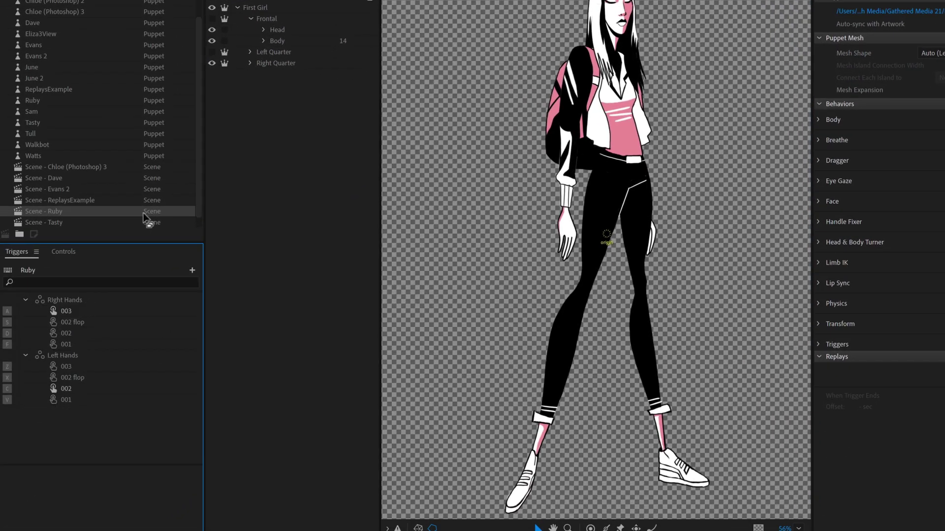
- Create a swap set from the First Girl layer group of the Ruby puppet
left_click(262, 8)
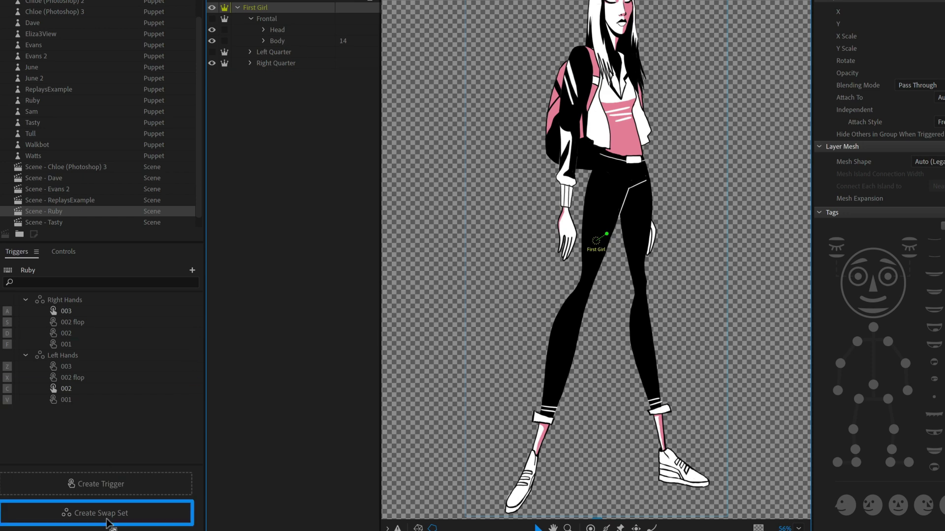
left_click(107, 517)
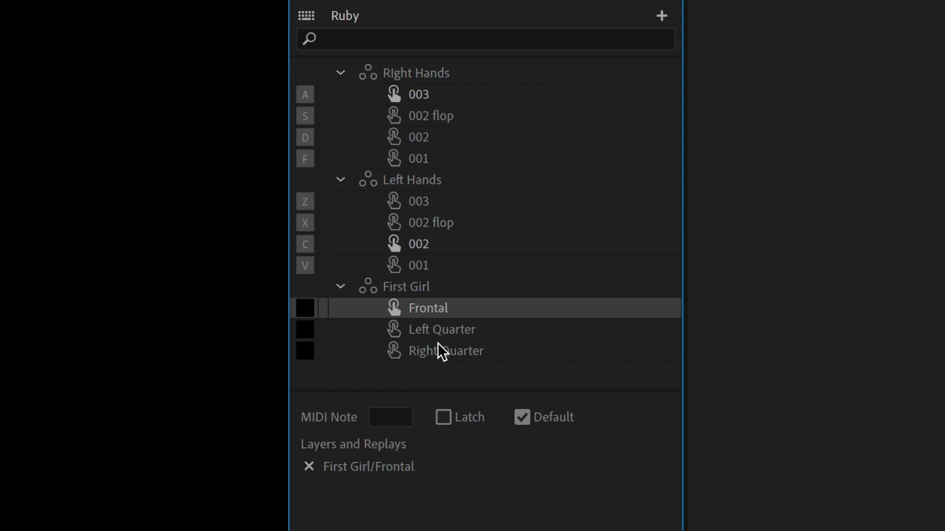
- Turn on Latch for the Left Quarter and Right Quarter triggers and assign them the trigger keys 1 and 2
left_click(451, 332)
left_click(456, 352, "shift")
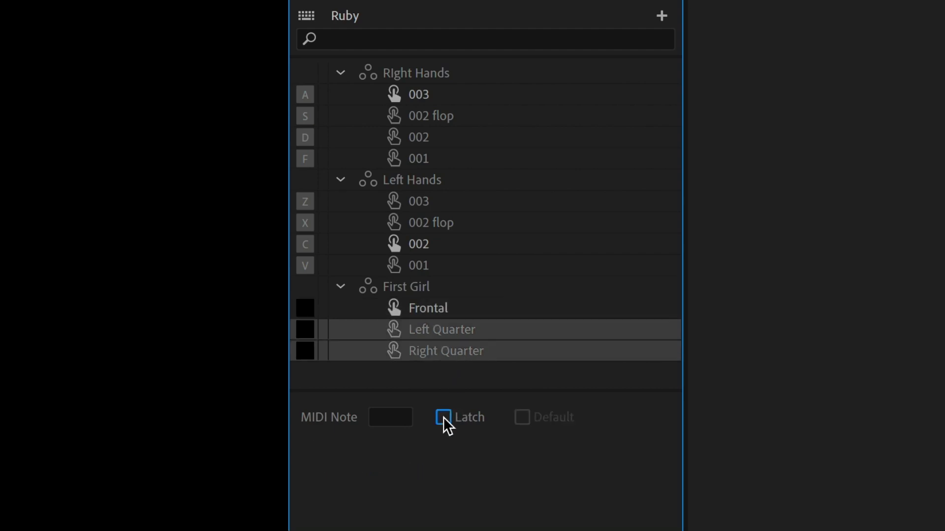
left_click(309, 338)
type("1")
left_click(309, 358)
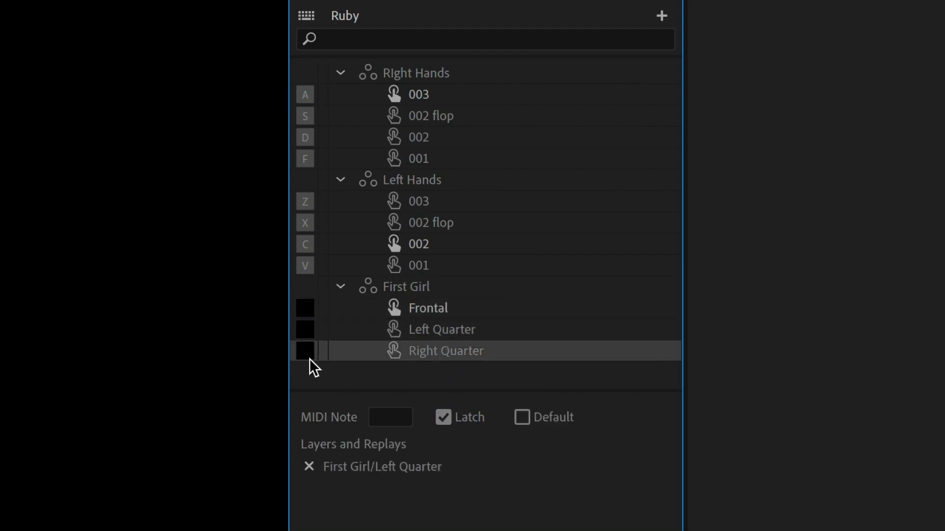
type("2")
left_click(541, 334)
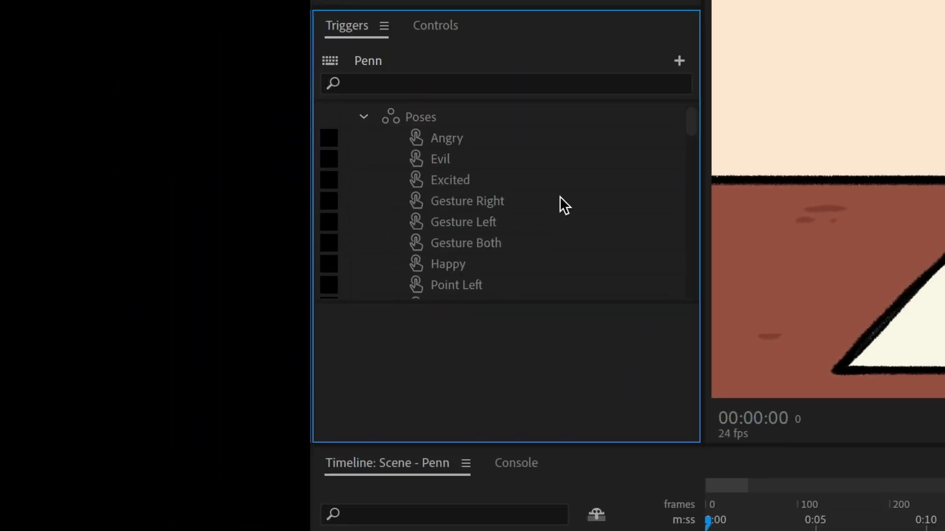
- Enlarge the Penn puppet's trigger list and look through the triggers of the Poses swap set
left_click_drag(558, 301, 562, 380)
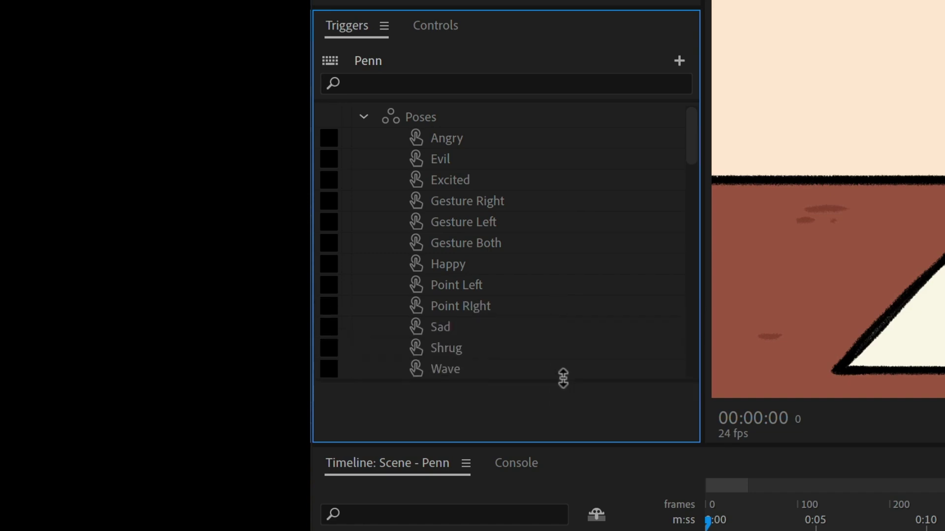
scroll(537, 241, "down", 10)
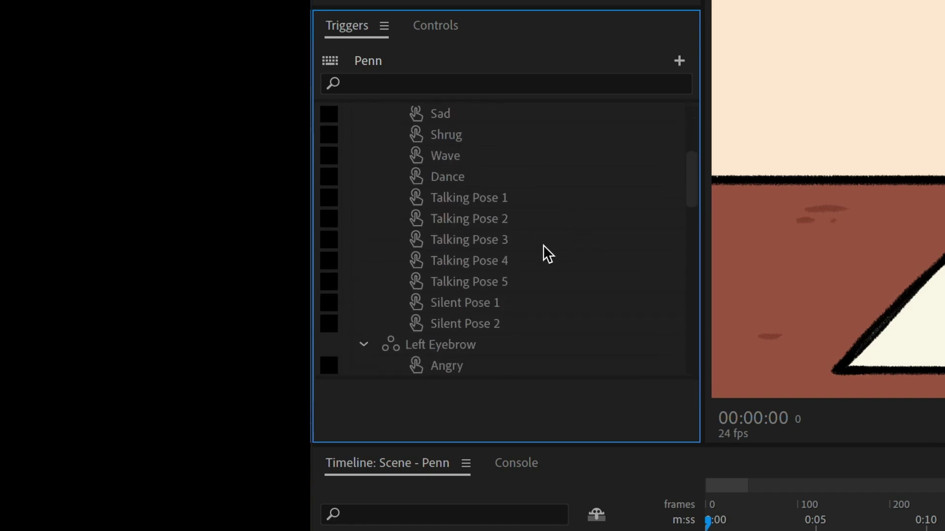
scroll(543, 244, "up", 10)
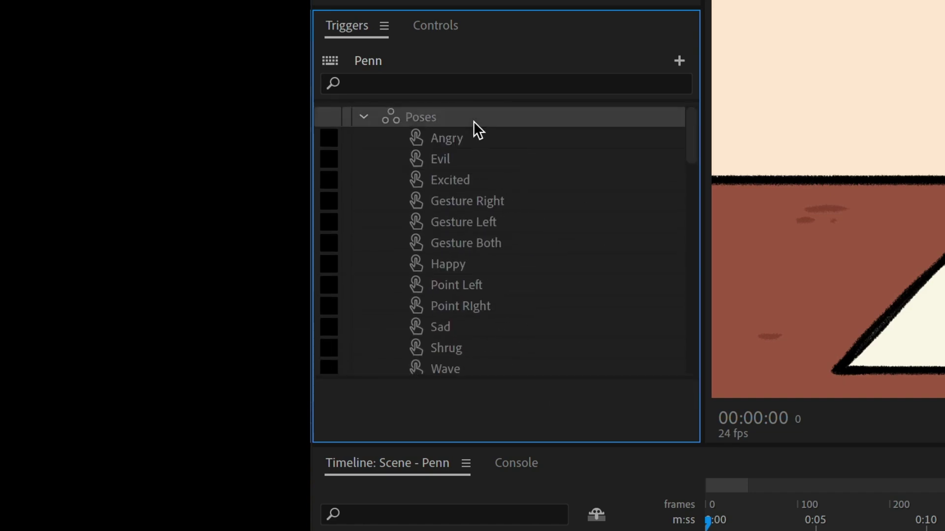
left_click(474, 121)
- Try out Penn's pose triggers from the performance controls, including the Evil, Excited, gesture and pointing poses
left_click(441, 27)
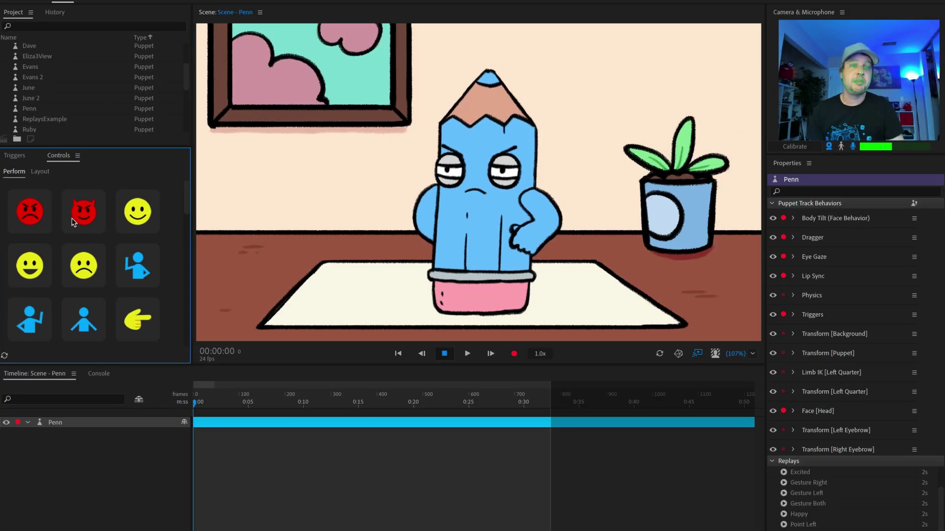
left_click(99, 221)
left_click(119, 224)
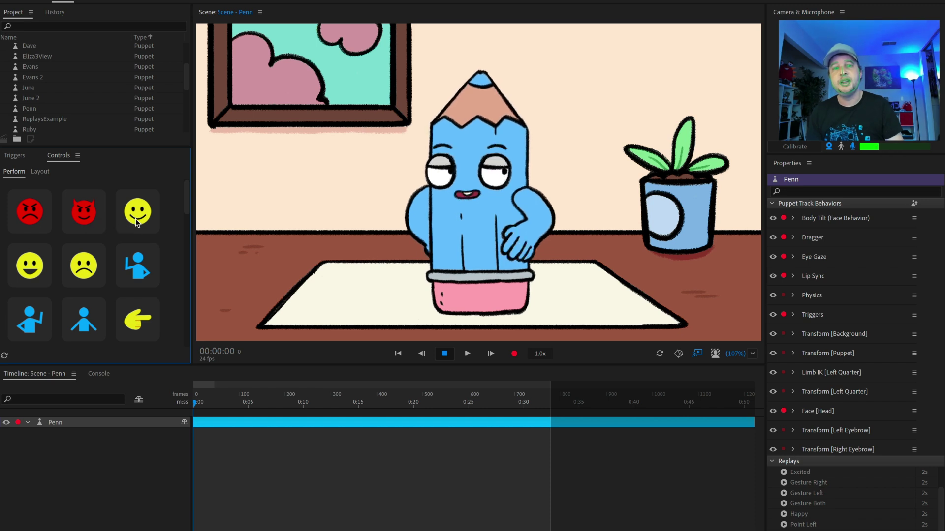
left_click(137, 274)
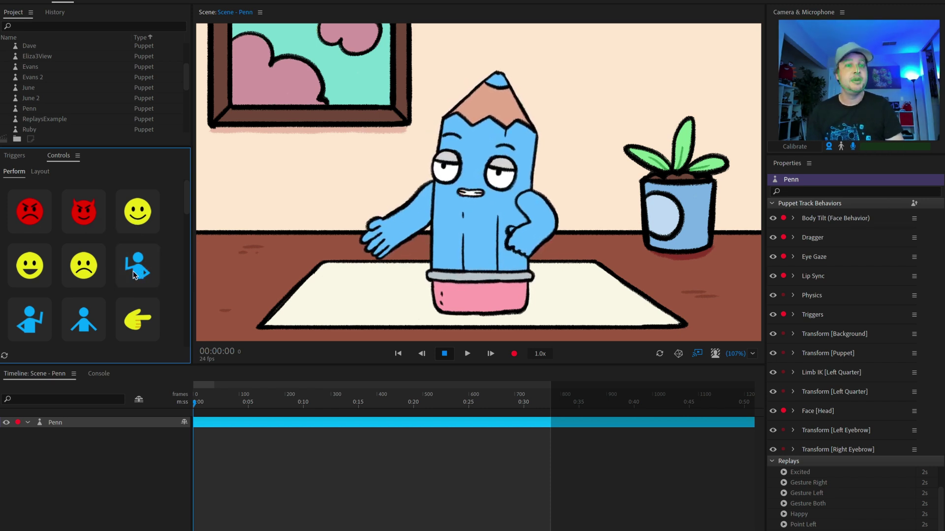
left_click(19, 277)
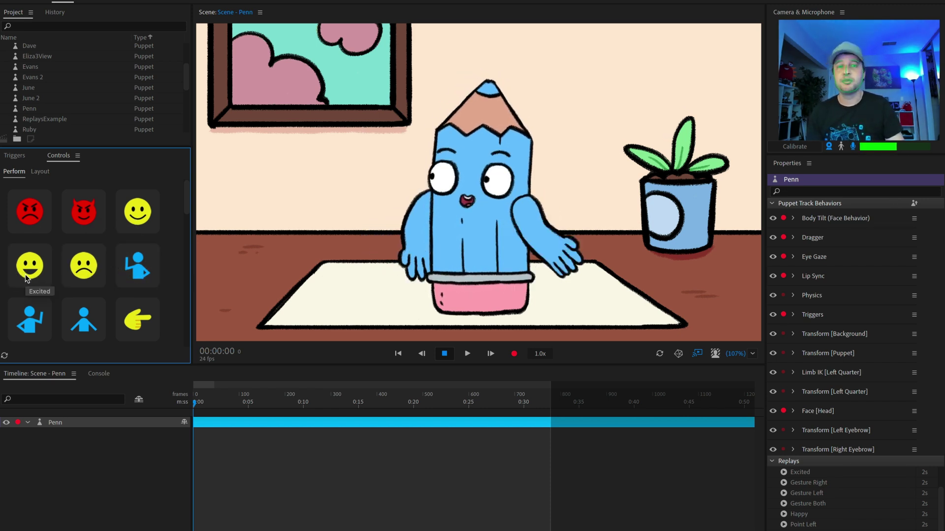
left_click(29, 319)
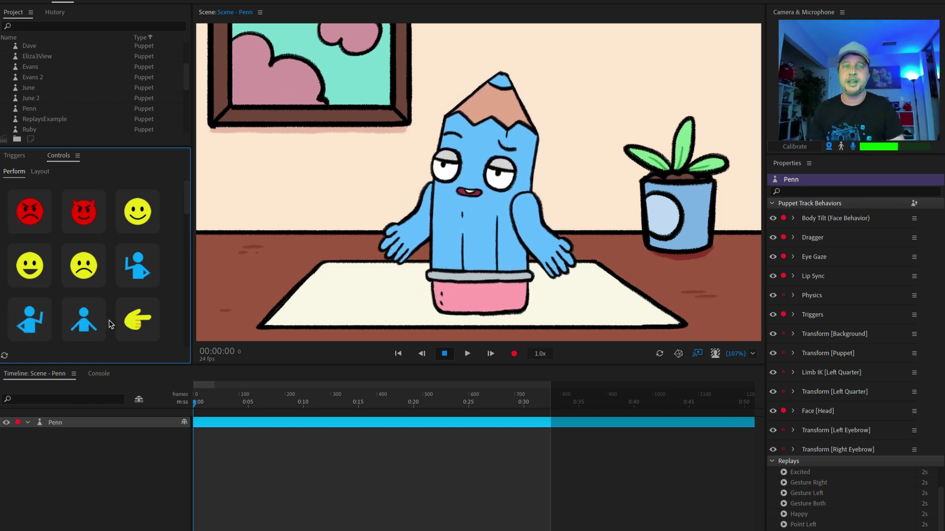
left_click(130, 320)
- Record a take of Penn that uses the Angry, Evil, Gesture Both and Gesture Right poses
key("ctrl+r")
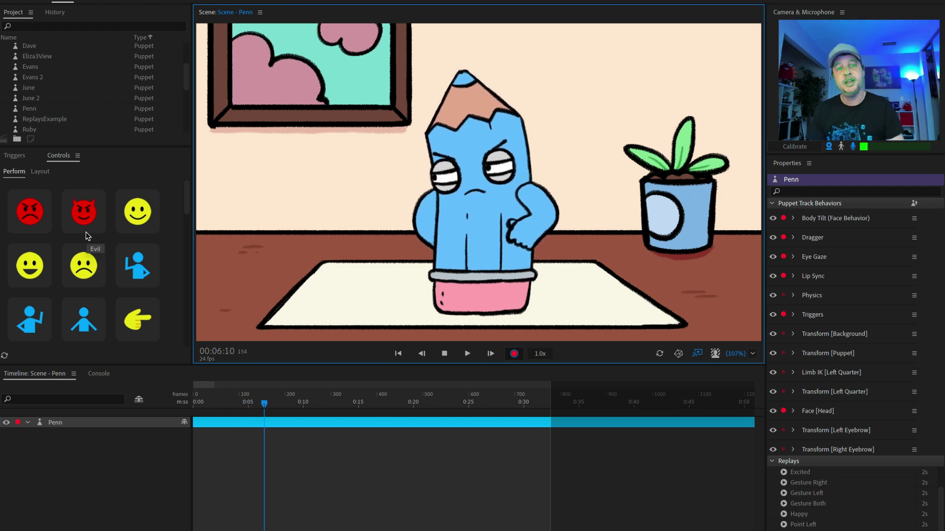
left_click(95, 317)
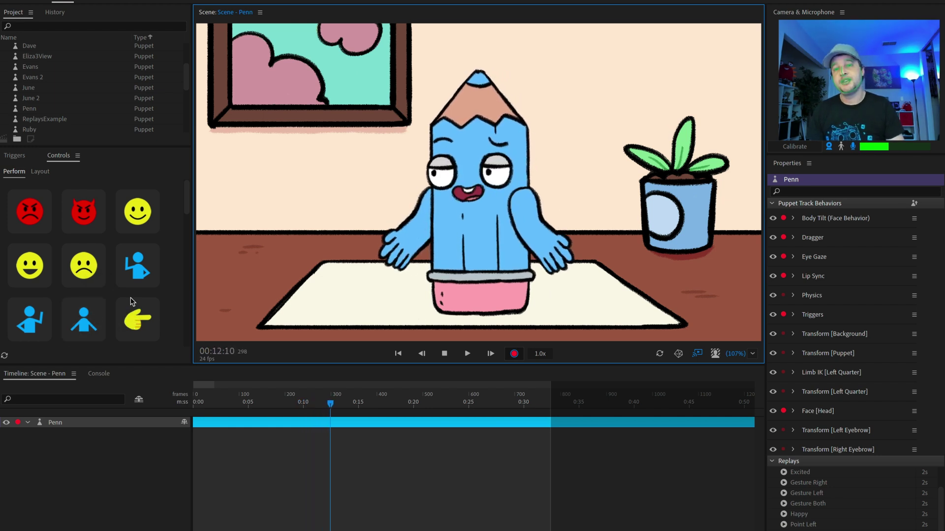
left_click(139, 270)
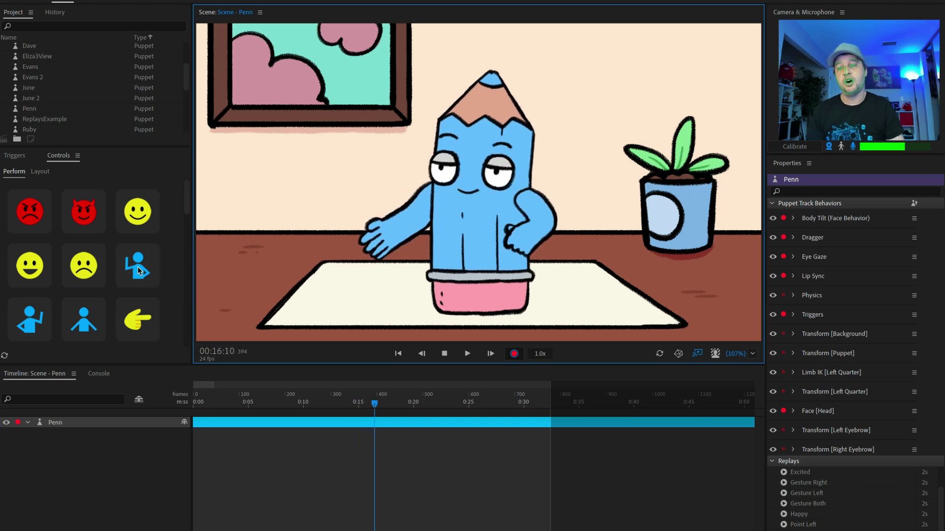
key("space")
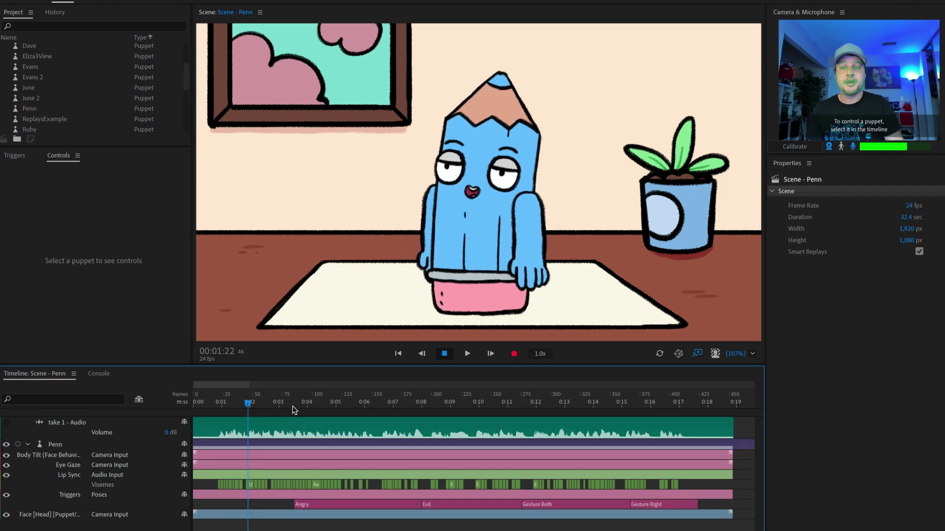
- Scrub the timeline through the recorded Angry pose of the Penn scene
left_click_drag(261, 405, 380, 400)
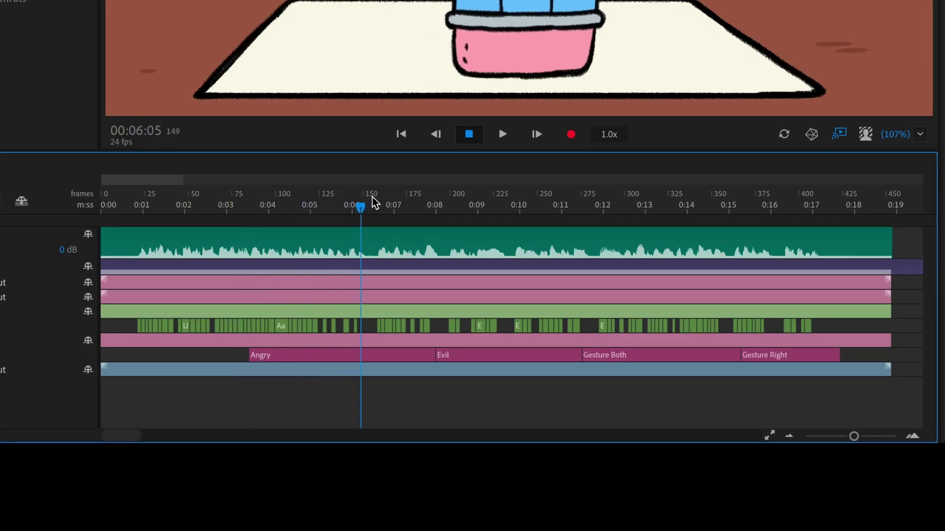
left_click_drag(374, 202, 330, 200)
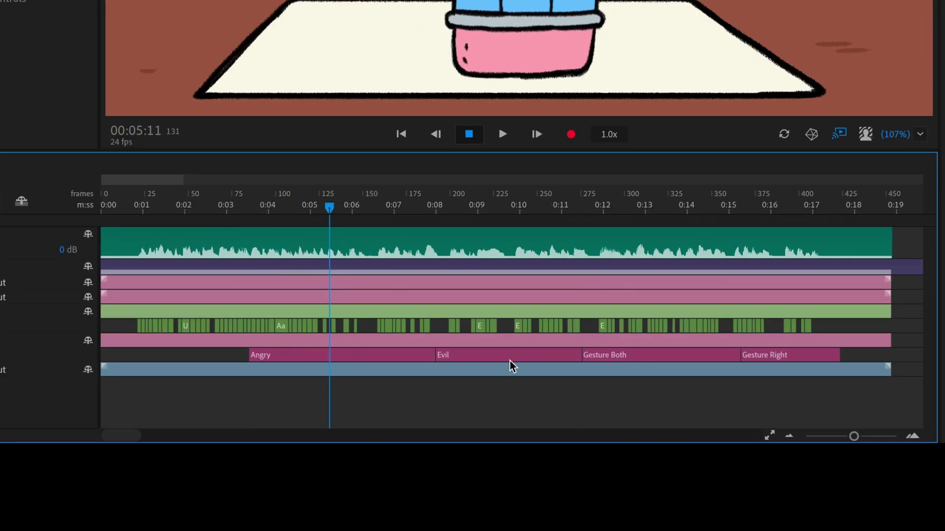
- Shift the recorded Angry and Evil poses earlier in Penn's Triggers track and shorten the end of the Angry pose
left_click(379, 347)
left_click_drag(382, 353, 321, 353)
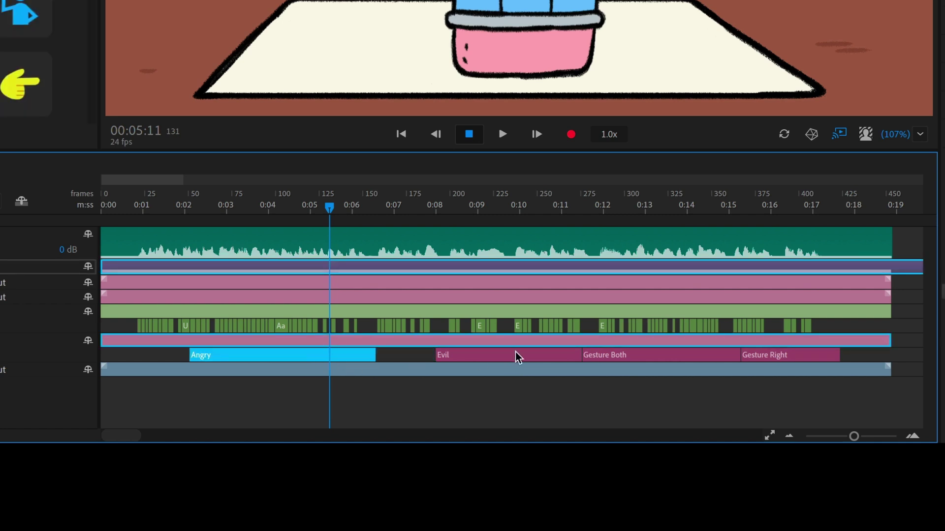
left_click_drag(518, 358, 495, 358)
left_click_drag(374, 357, 347, 354)
- Replace the recorded Angry pose with Dance and scrub the timeline to the end of that pose
left_click_drag(321, 209, 283, 212)
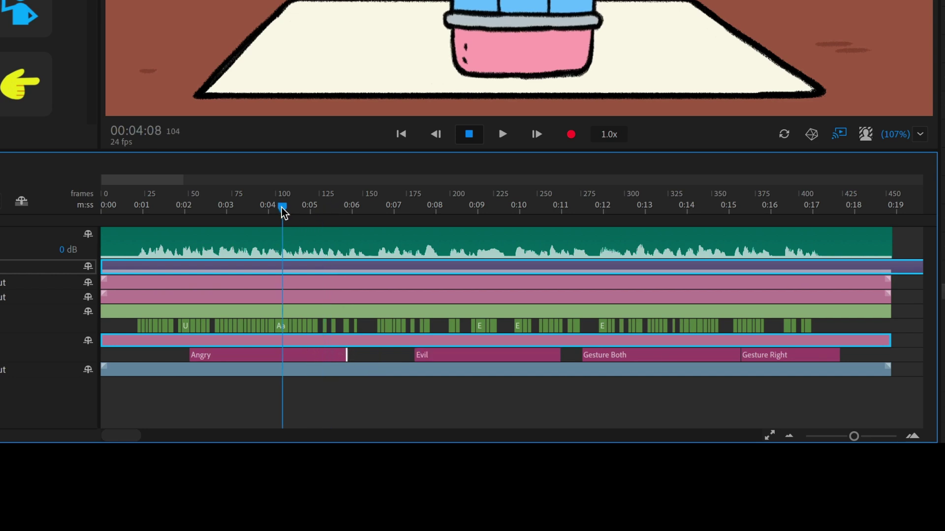
right_click(298, 356)
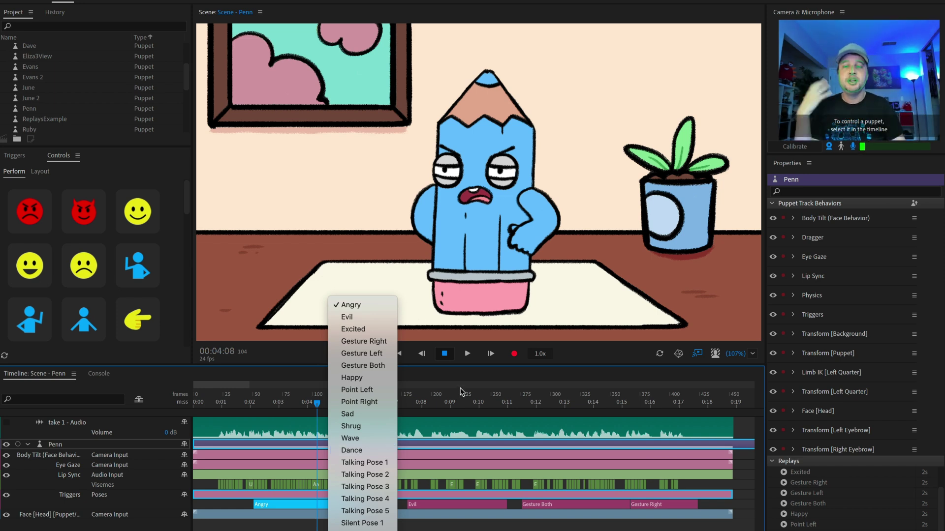
left_click(375, 451)
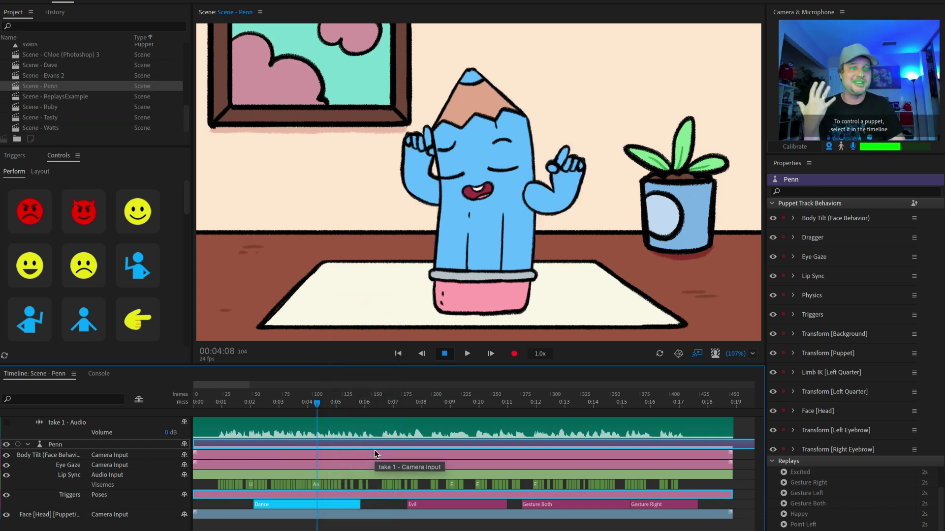
left_click_drag(316, 404, 369, 403)
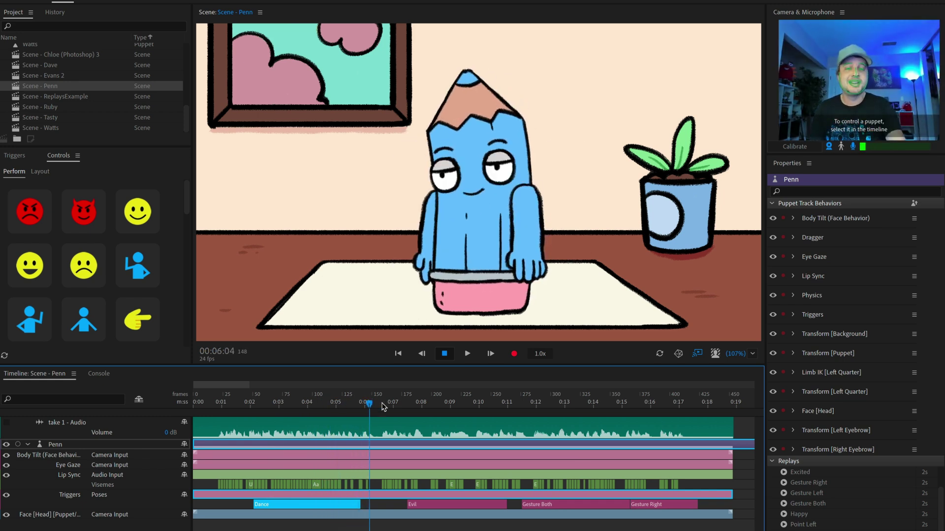
- Move Penn's recorded Body Tilt camera take later in the timeline, starting at about 0:16
scroll(384, 406, "down", 3)
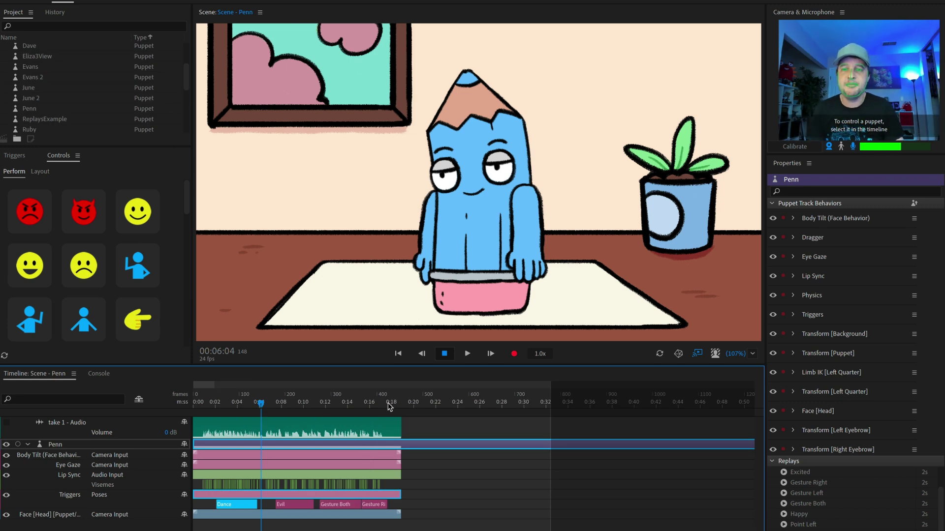
left_click(346, 464)
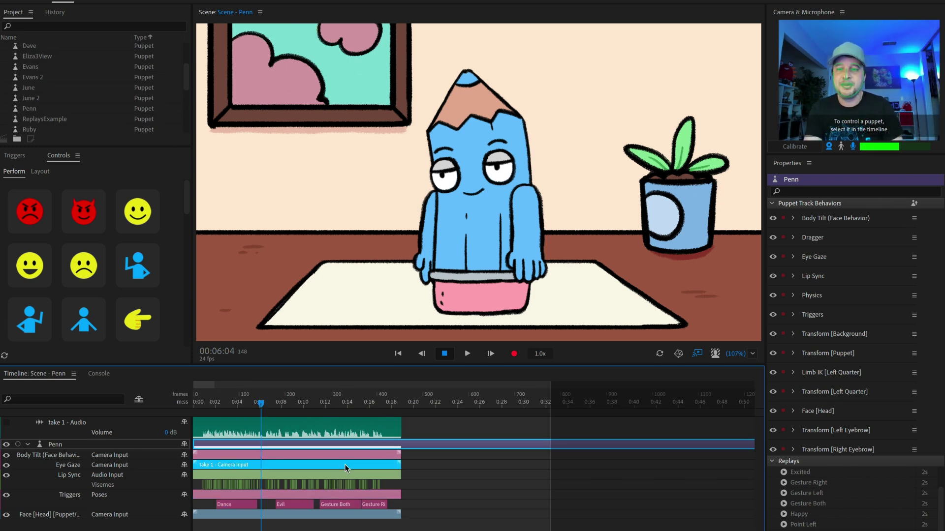
left_click(255, 455)
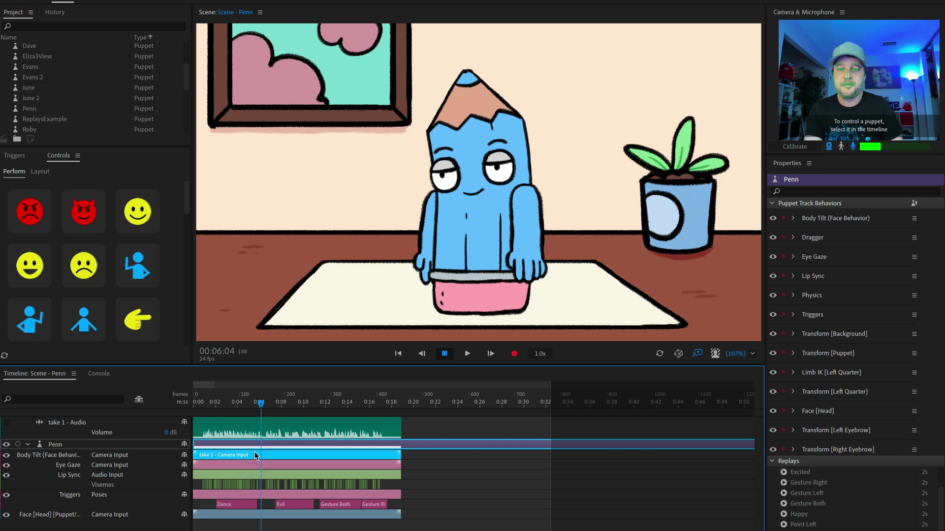
left_click(255, 453)
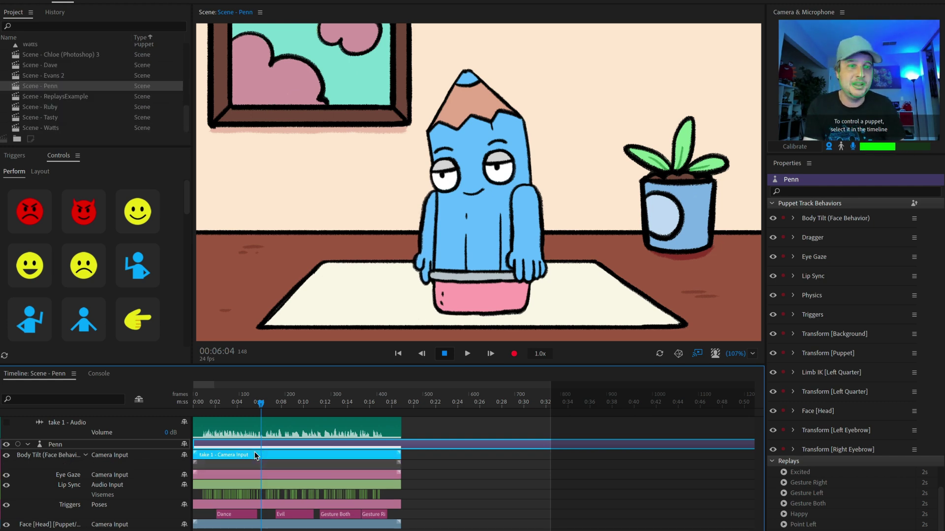
left_click_drag(243, 451, 423, 459)
left_click(382, 453)
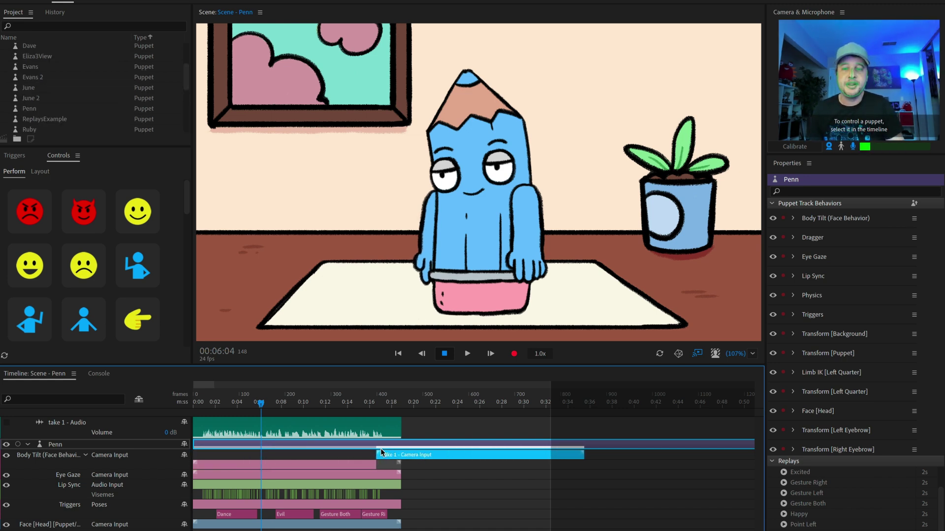
left_click_drag(261, 426, 465, 424)
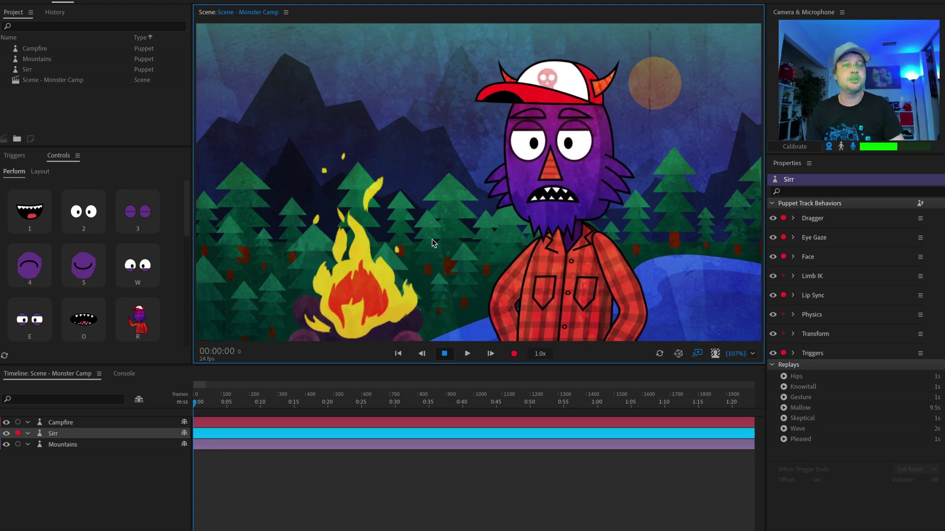
- Inspect Sirr's default Hips trigger in the Poses swap set, and try out the Stretch, Knowitall, Gesture and Mallow poses
double_click(49, 219)
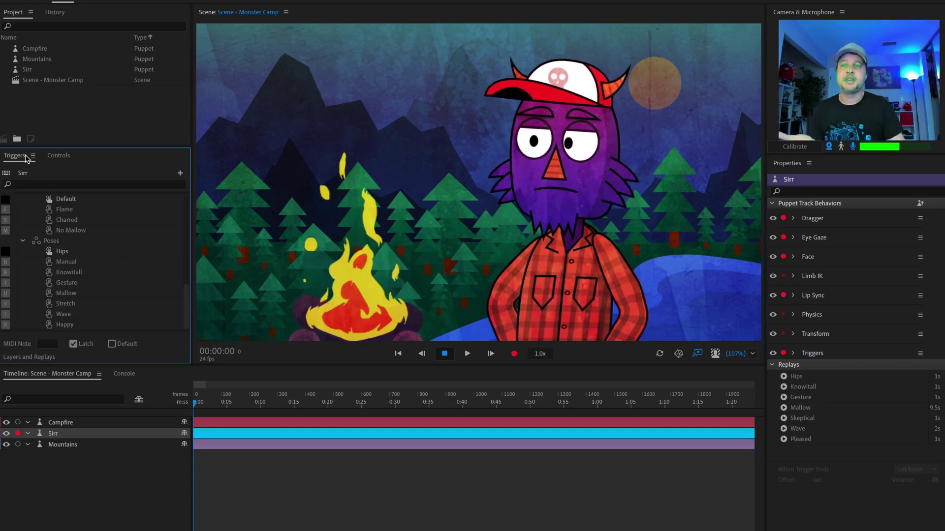
left_click(66, 254)
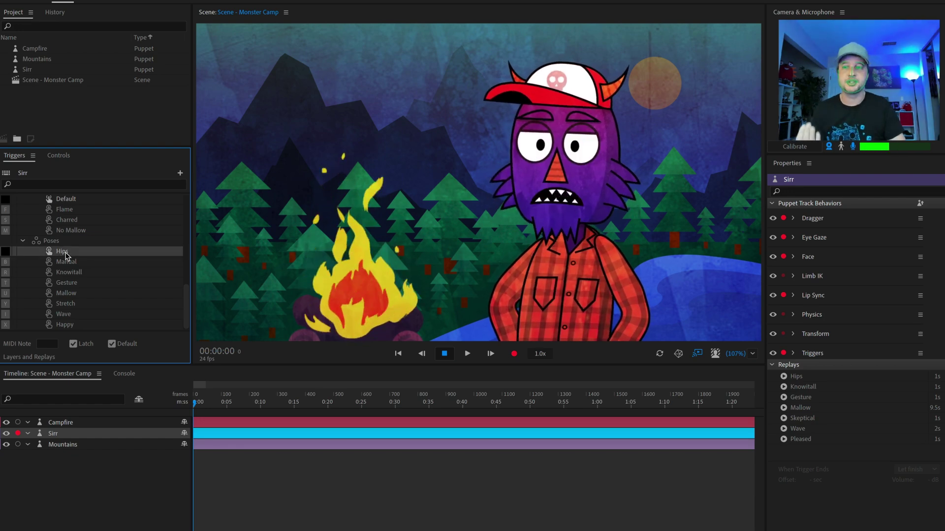
left_click(58, 155)
scroll(117, 272, "down", 1)
scroll(117, 271, "down", 1)
left_click(138, 283)
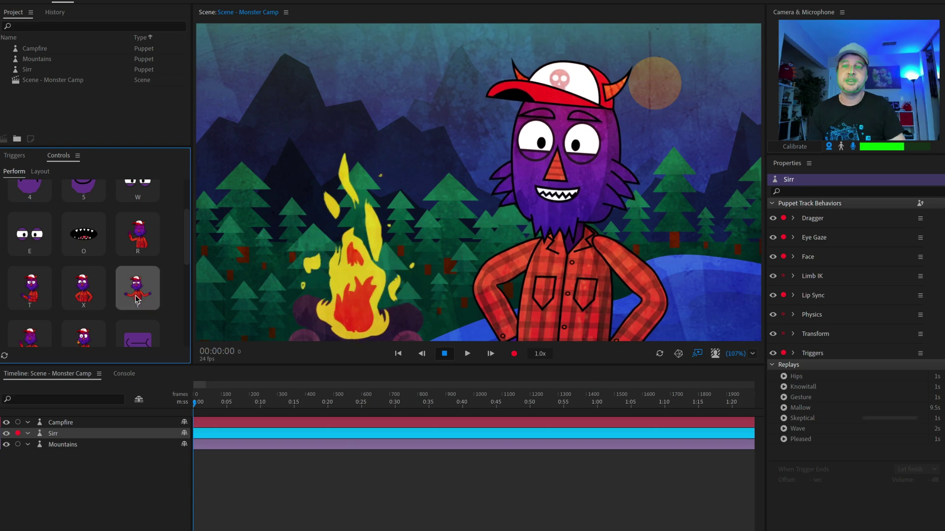
left_click(140, 237)
left_click(30, 288)
scroll(35, 340, "down", 1)
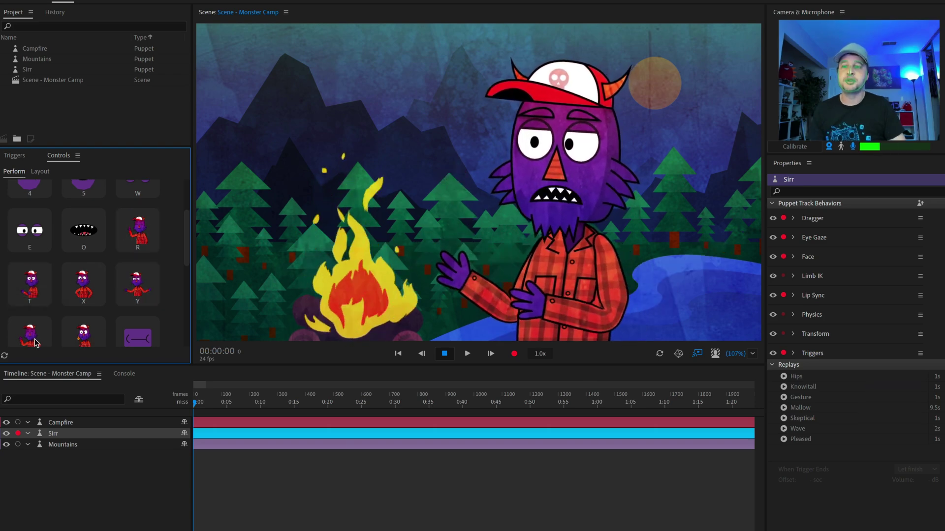
left_click(101, 337)
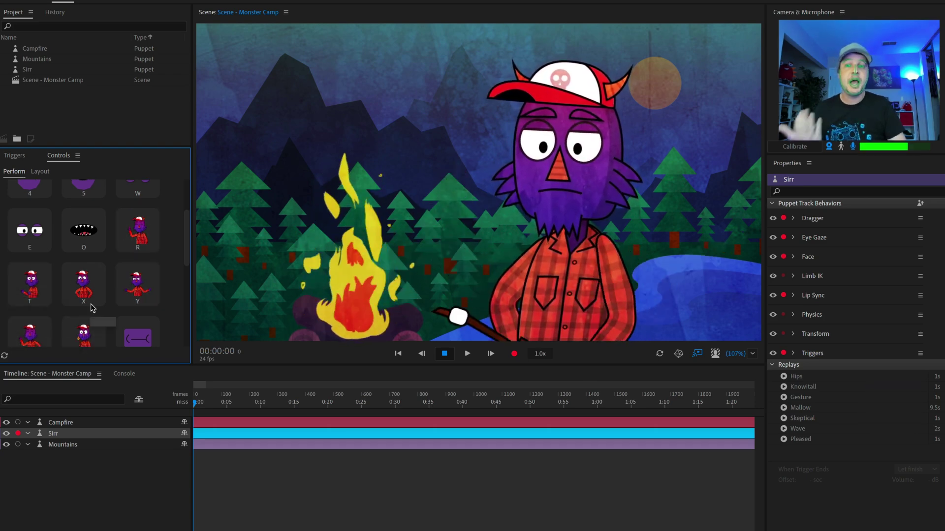
scroll(102, 315, "down", 1)
scroll(103, 315, "down", 2)
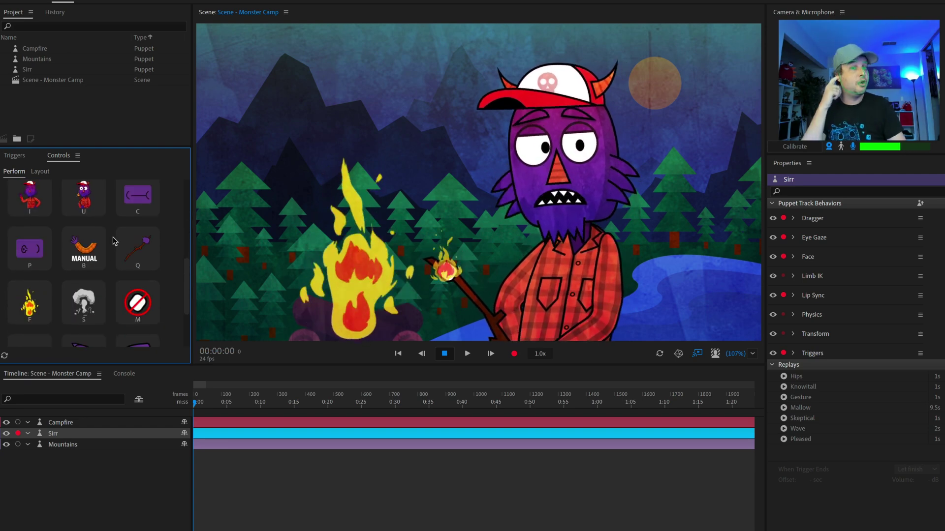
- Trigger Sirr's Manual pose and try moving both arms freely by pulling the hands around the scene
left_click(89, 253)
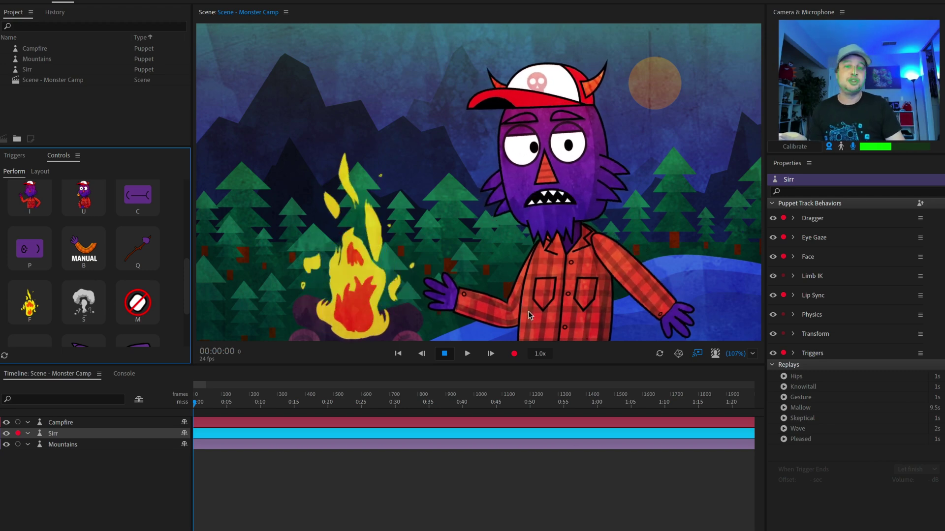
left_click_drag(448, 290, 438, 244)
left_click_drag(682, 317, 694, 256)
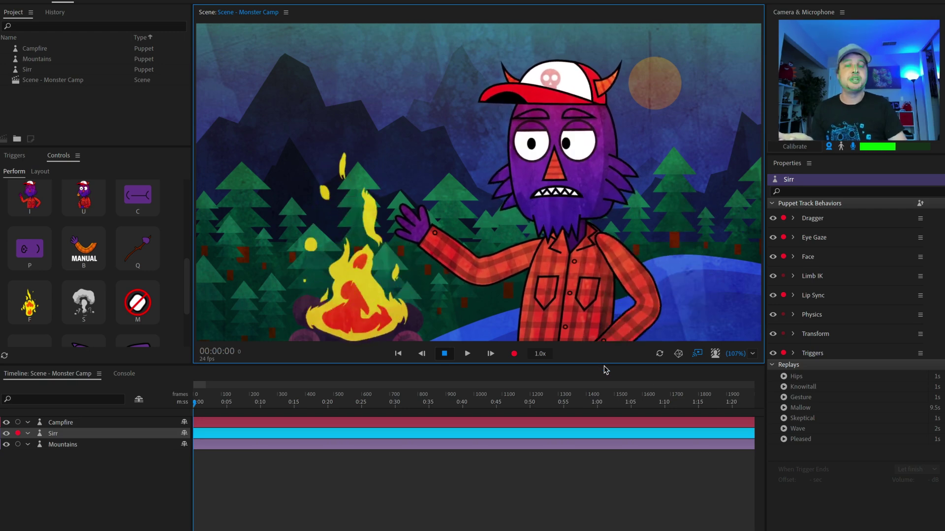
left_click_drag(418, 209, 457, 178)
left_click_drag(563, 172, 407, 230)
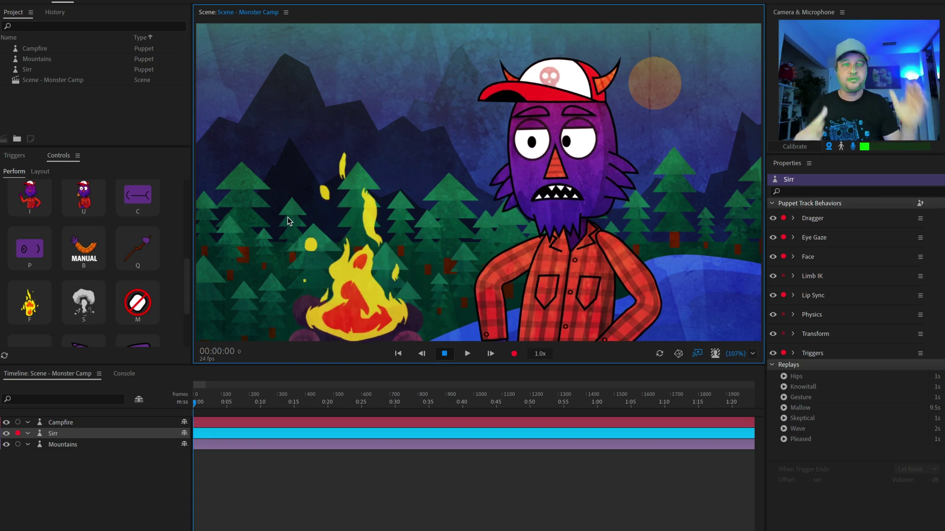
- Turn off the Default option of Sirr's Hips trigger and raise both hands directly in the scene
left_click(14, 155)
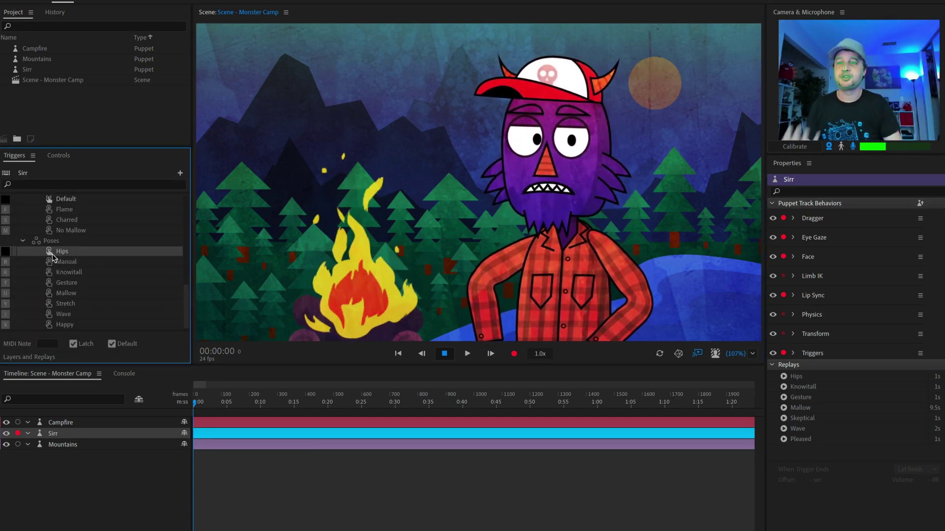
left_click(112, 344)
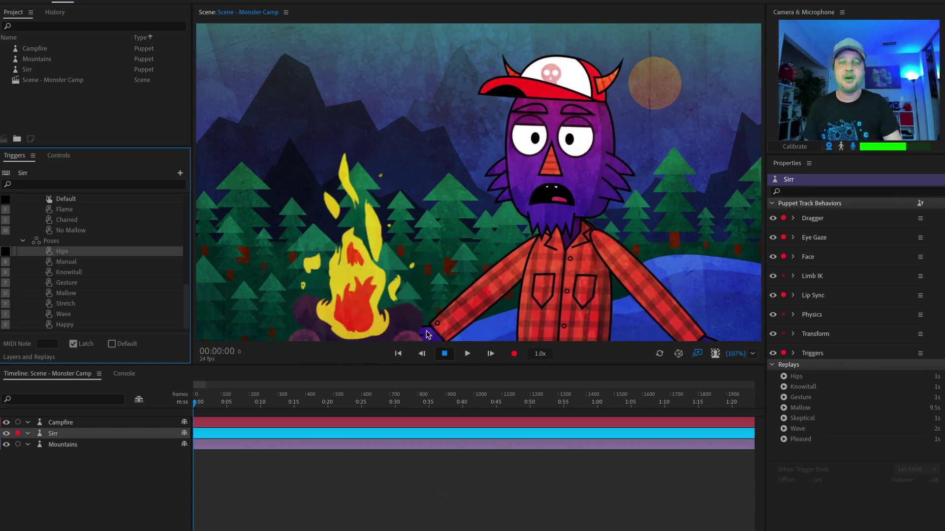
left_click_drag(436, 318, 443, 201)
left_click_drag(712, 344, 696, 236)
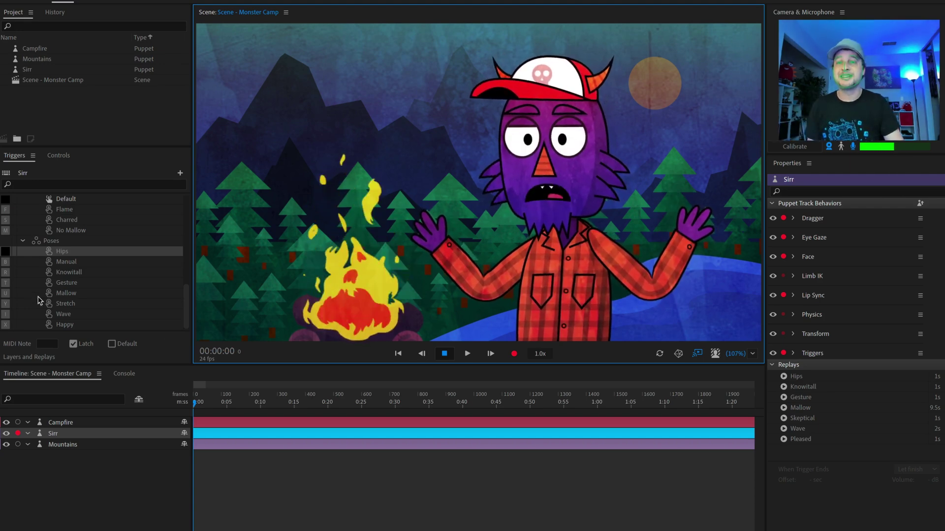
left_click(49, 253)
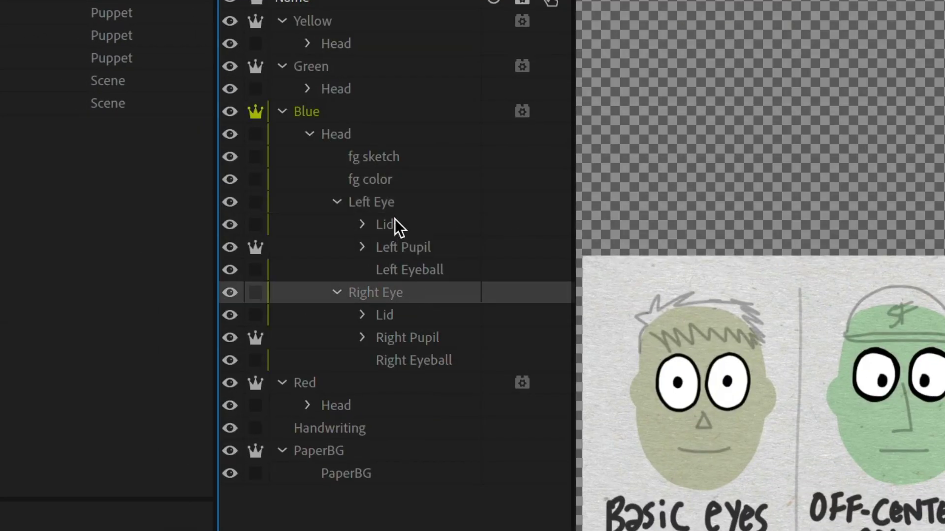
- Expand both Lid groups of the Blue head and remove the blink tags from its Right Blink and Left Blink layers
left_click(363, 315)
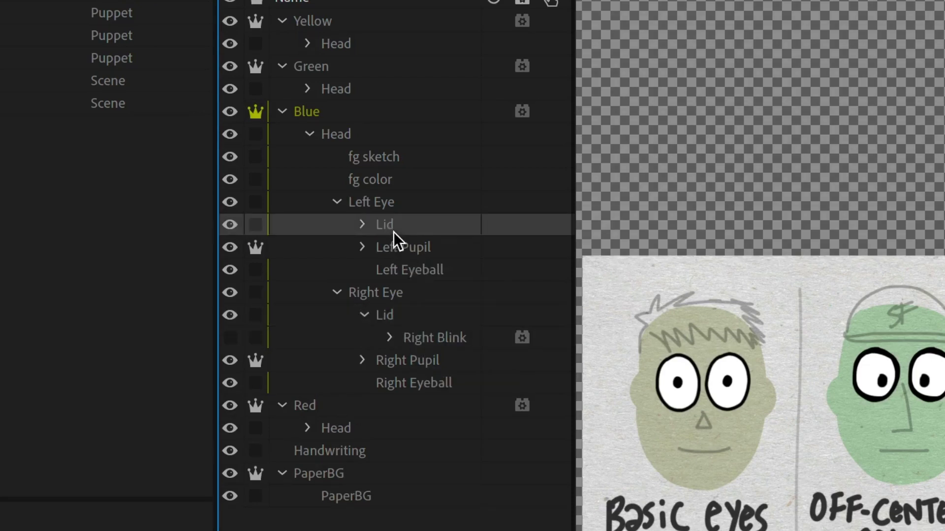
left_click(362, 227)
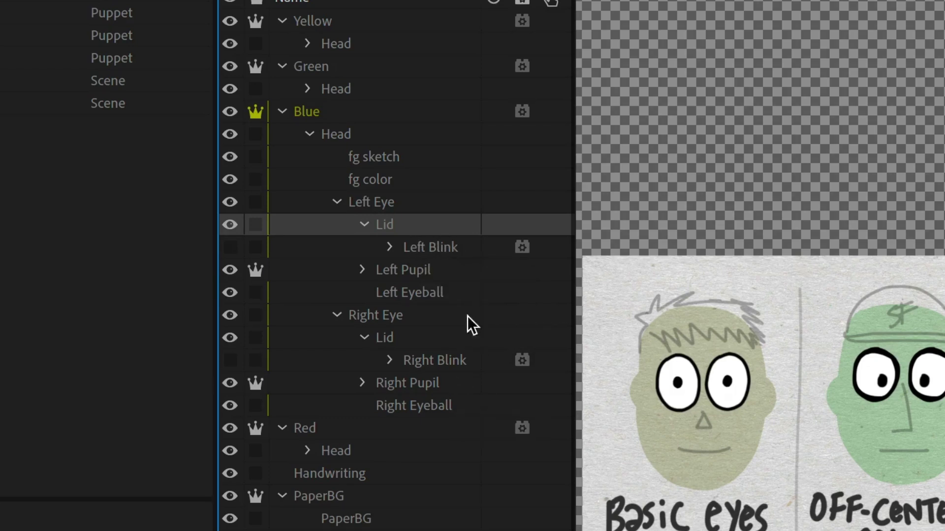
left_click(365, 225)
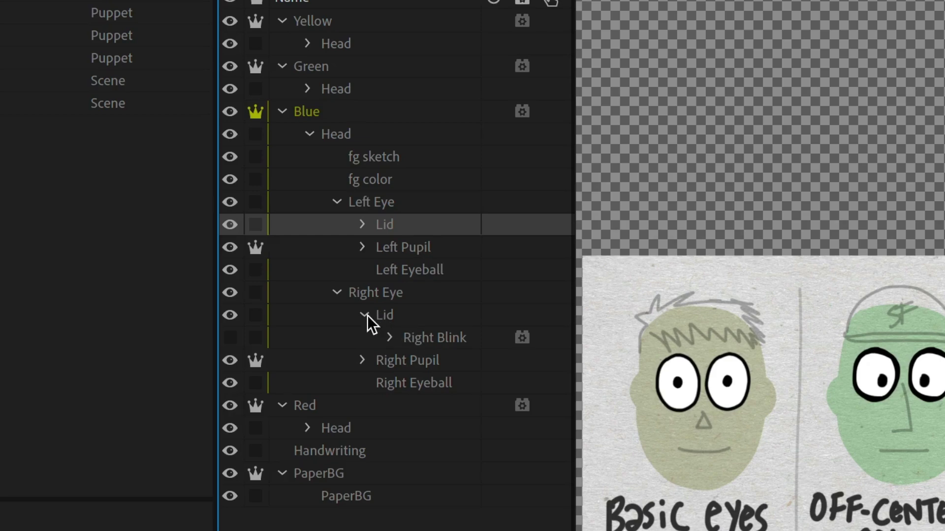
left_click(426, 337)
left_click(363, 225)
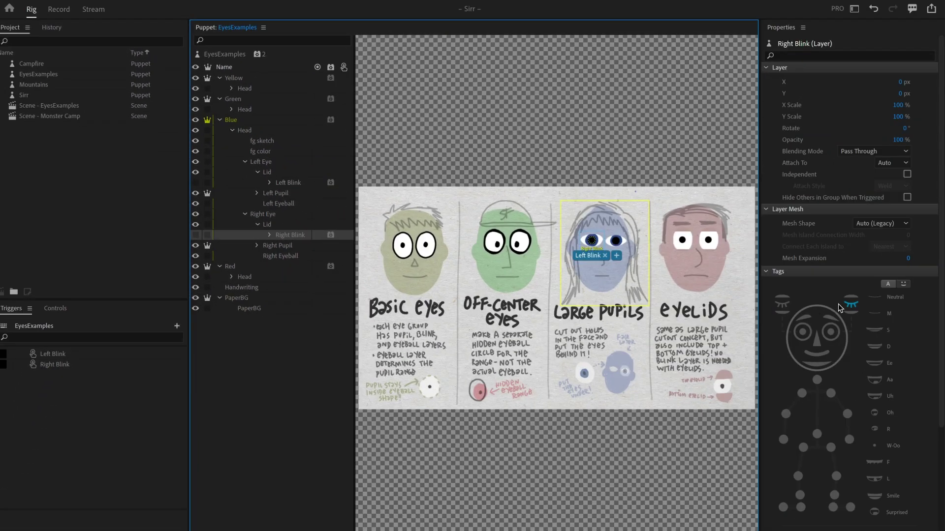
left_click(840, 306)
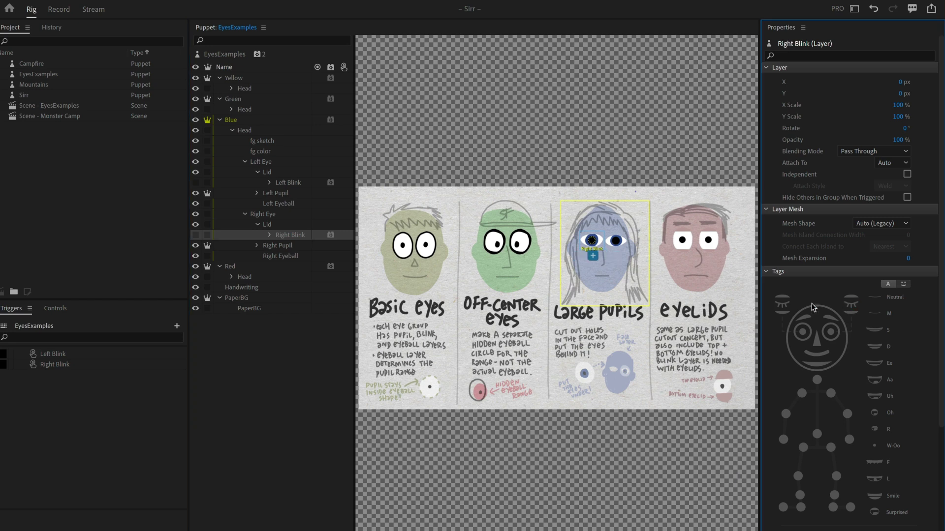
left_click(282, 184)
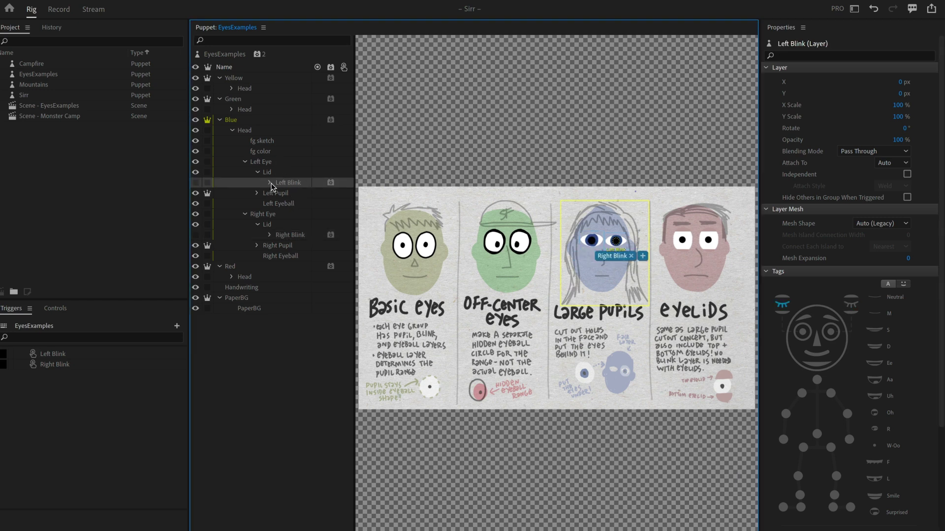
left_click(781, 306)
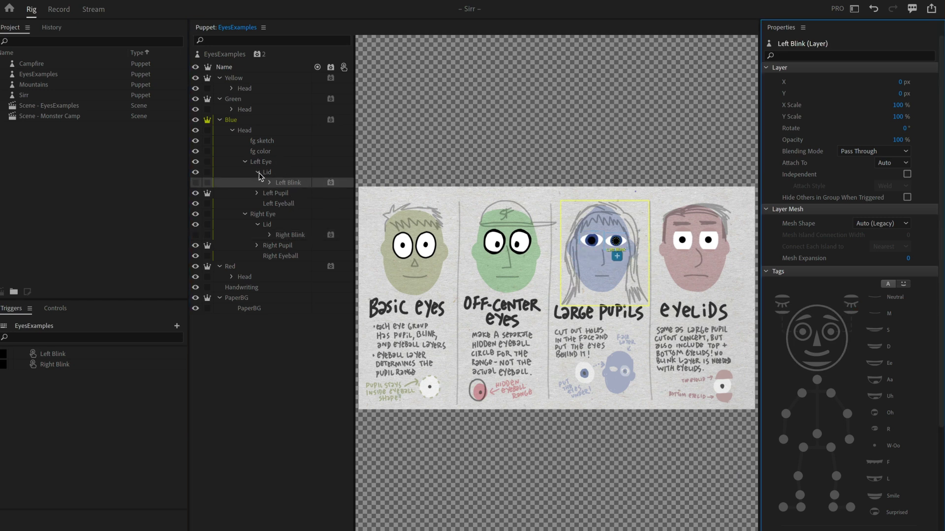
- Tag the Blue head's left-eye Lid group as Right Blink and its right-eye Lid group as Left Blink
left_click(278, 173)
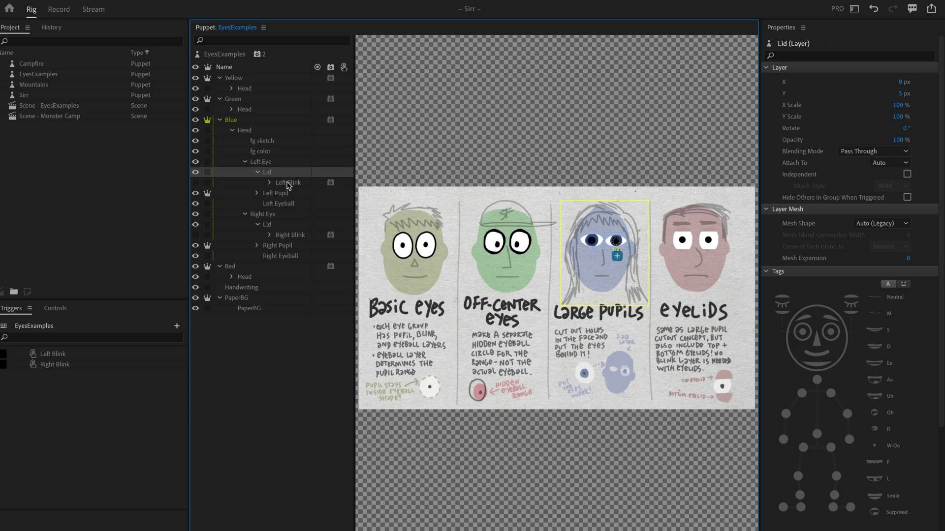
left_click(783, 306)
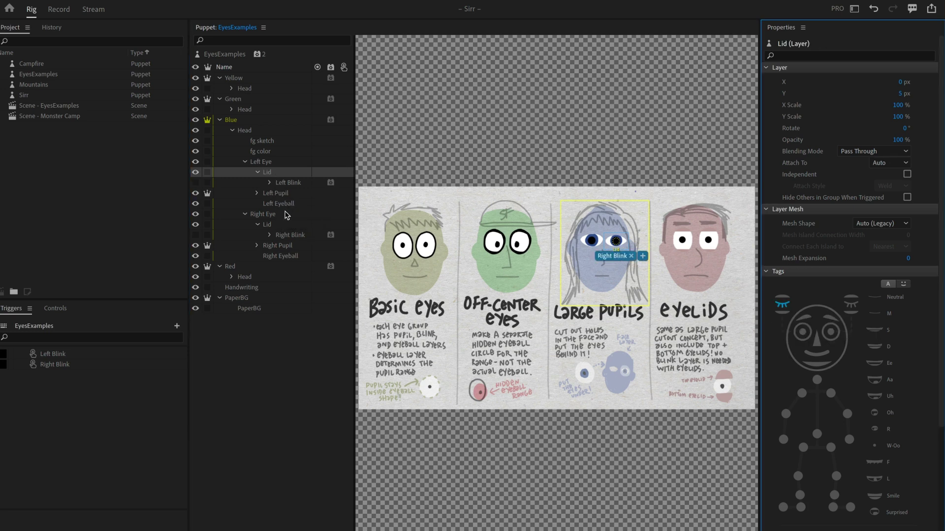
left_click(276, 225)
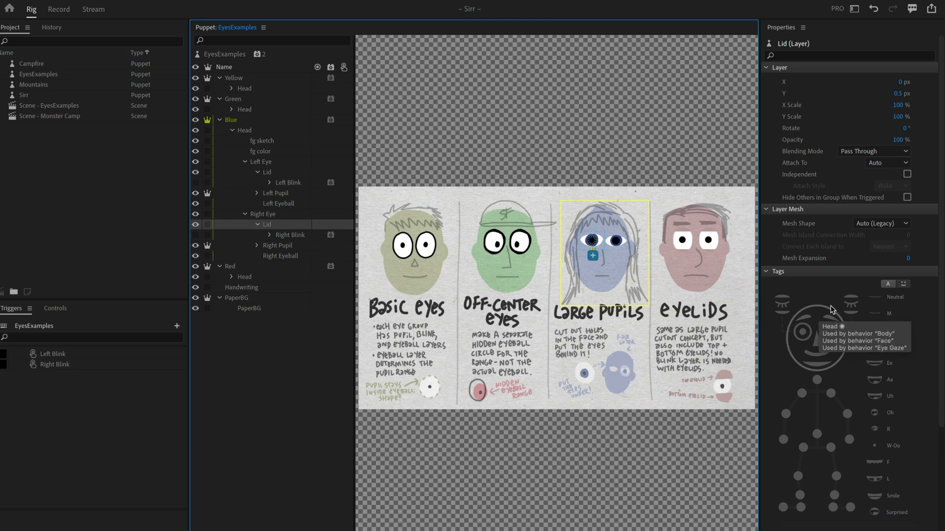
left_click(849, 306)
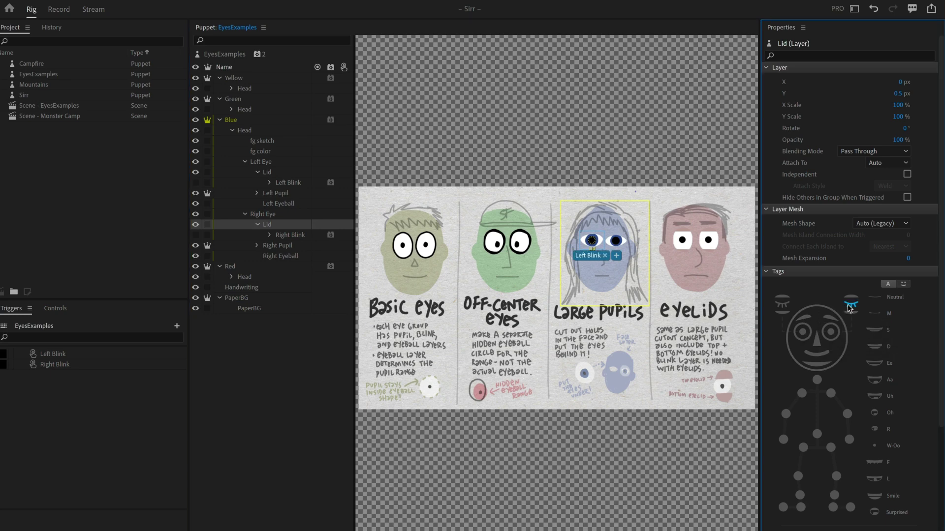
- Review the Lid, Pupil and Eyeball layers inside the Blue head's Left Eye and Right Eye groups
left_click(59, 10)
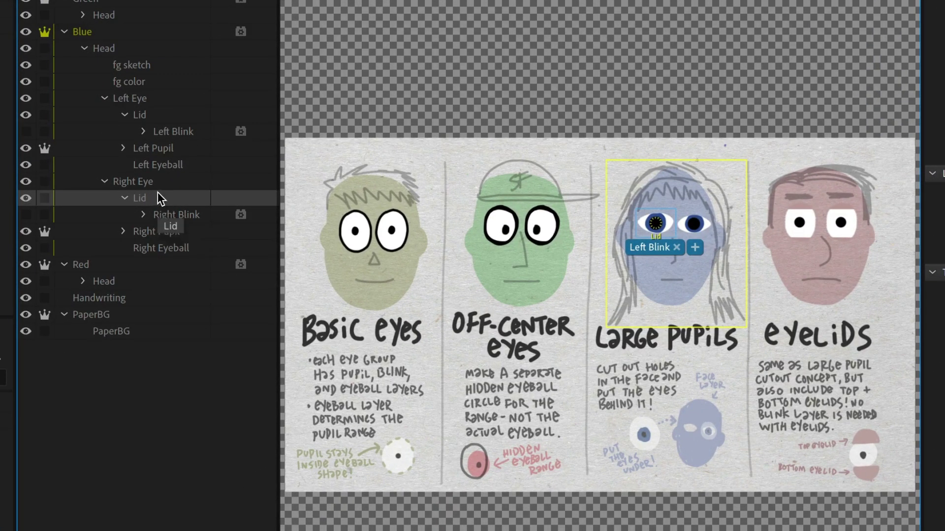
left_click(125, 197)
left_click(124, 116)
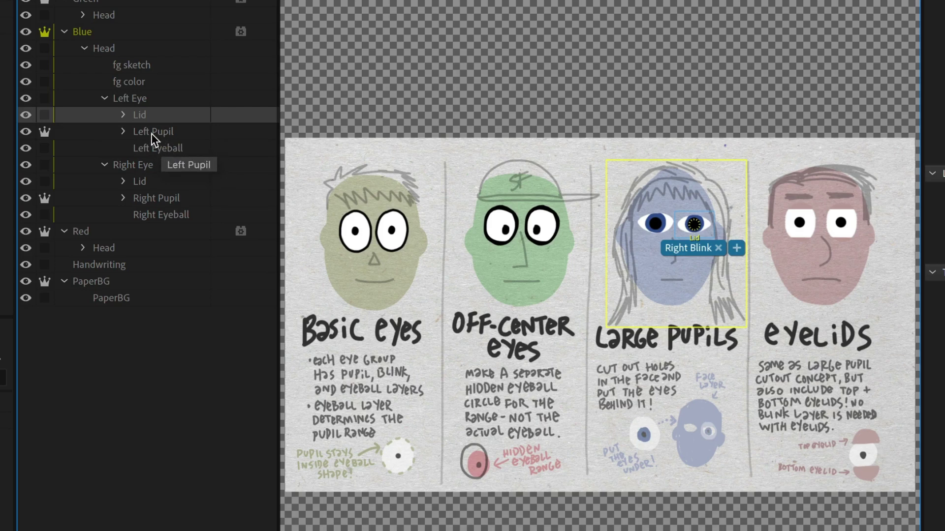
mouse_move(266, 123)
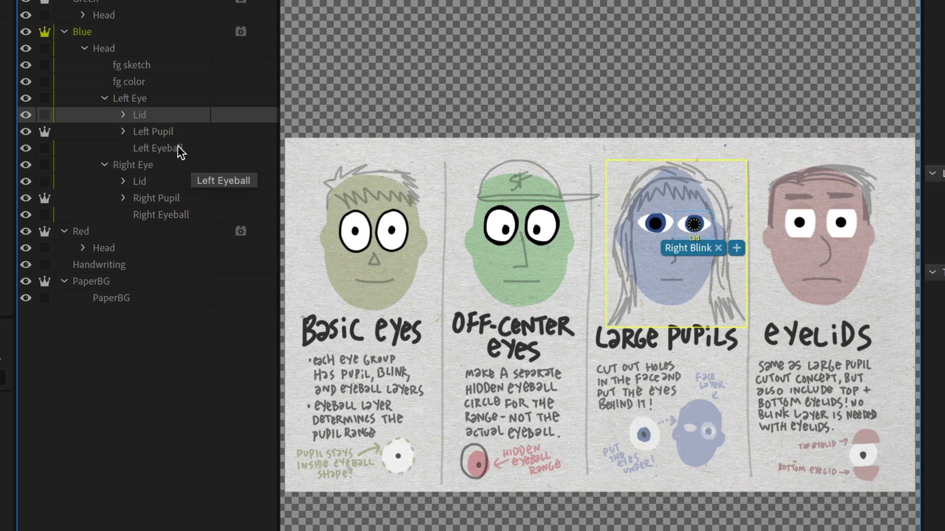
left_click(123, 115)
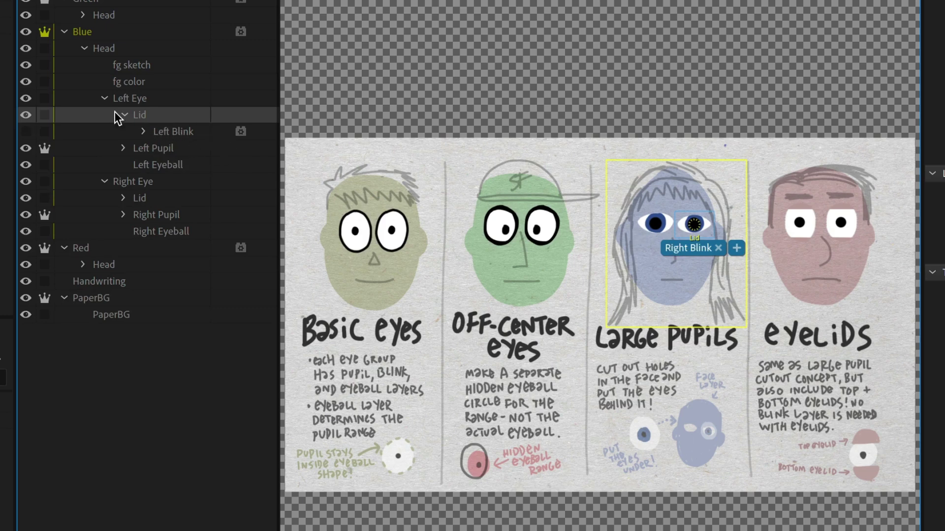
left_click(182, 131)
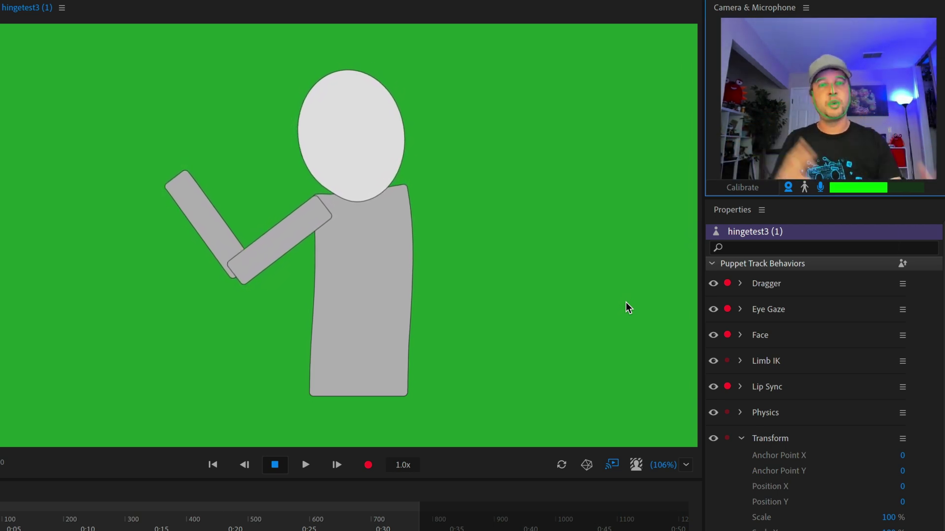
- Test the hinged arm of the hingetest3 puppet by pulling its wrist around the scene
mouse_move(199, 192)
left_mouse_down()
mouse_move(236, 397)
mouse_move(386, 291)
mouse_move(214, 384)
mouse_move(220, 181)
mouse_move(300, 66)
mouse_move(215, 333)
mouse_move(422, 316)
mouse_move(461, 215)
mouse_move(432, 314)
mouse_move(131, 318)
mouse_move(226, 146)
mouse_move(201, 222)
mouse_move(393, 373)
mouse_move(462, 198)
mouse_move(370, 410)
mouse_move(238, 199)
mouse_move(270, 143)
mouse_move(211, 179)
left_mouse_up()
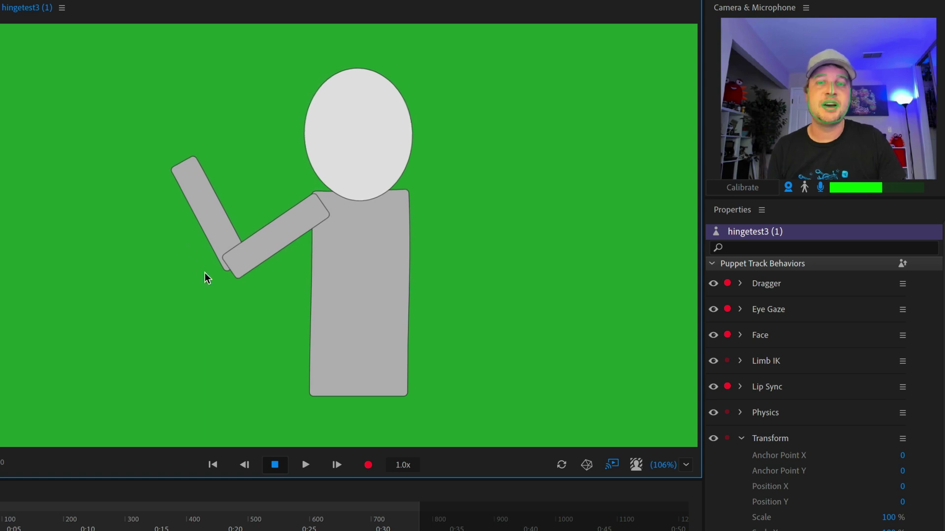
left_click_drag(182, 161, 319, 334)
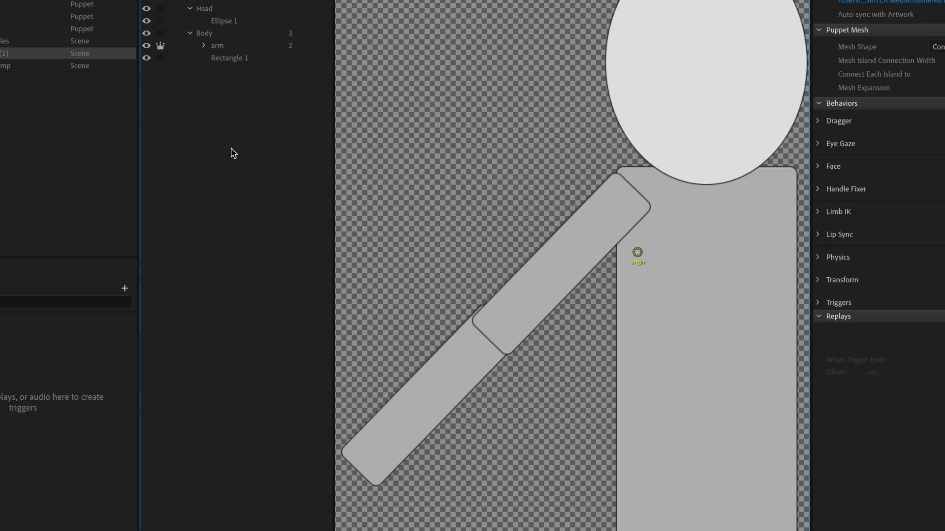
- Check the Body's Right Shoulder handle and shift the arm group's origin handle slightly within the shoulder end of the upper arm
left_click(219, 34)
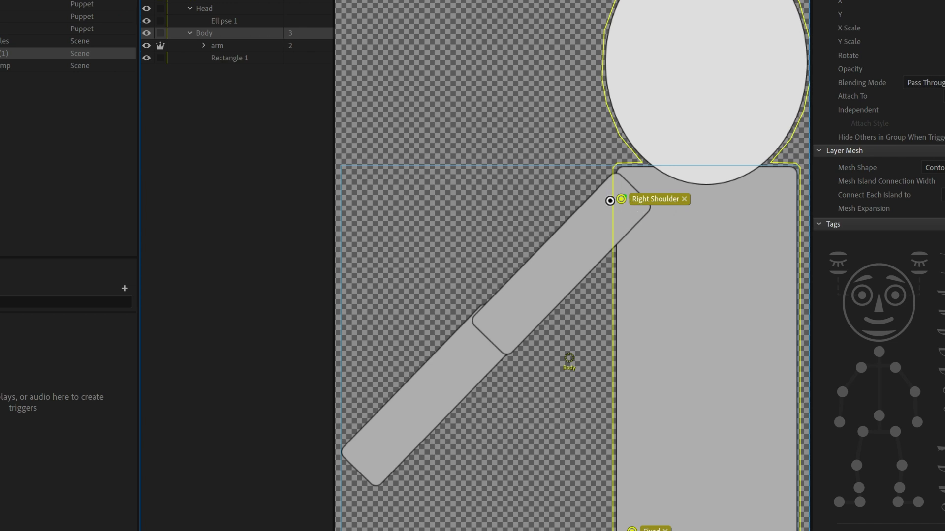
left_click(231, 46)
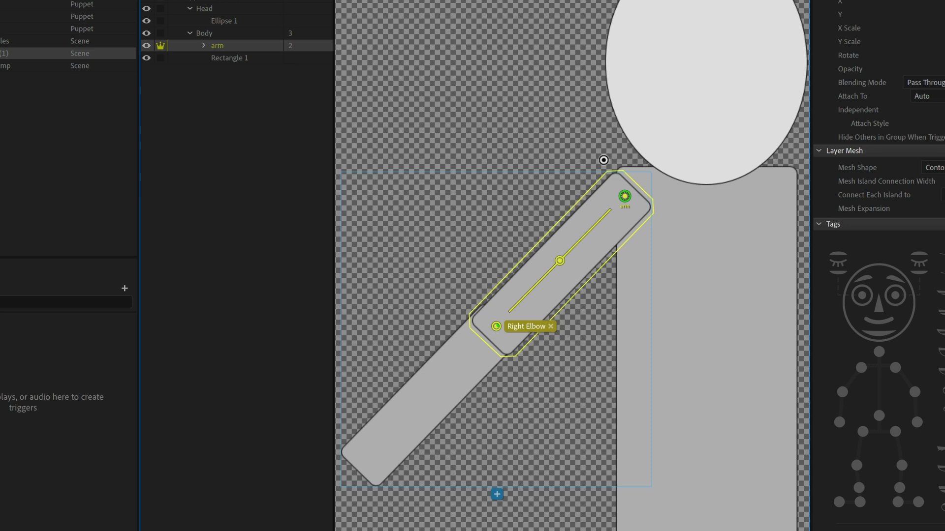
mouse_move(625, 196)
left_mouse_down()
mouse_move(528, 289)
mouse_move(629, 200)
left_mouse_up()
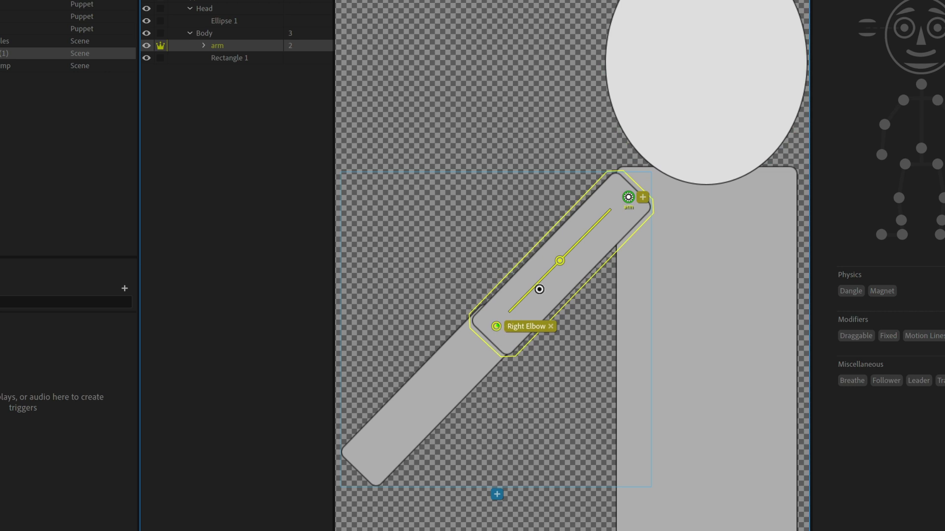
- Inspect the arm's bicep and fore layers, the fore group's elbow origin and wrist handles, and its Attach Style options
left_click(204, 45)
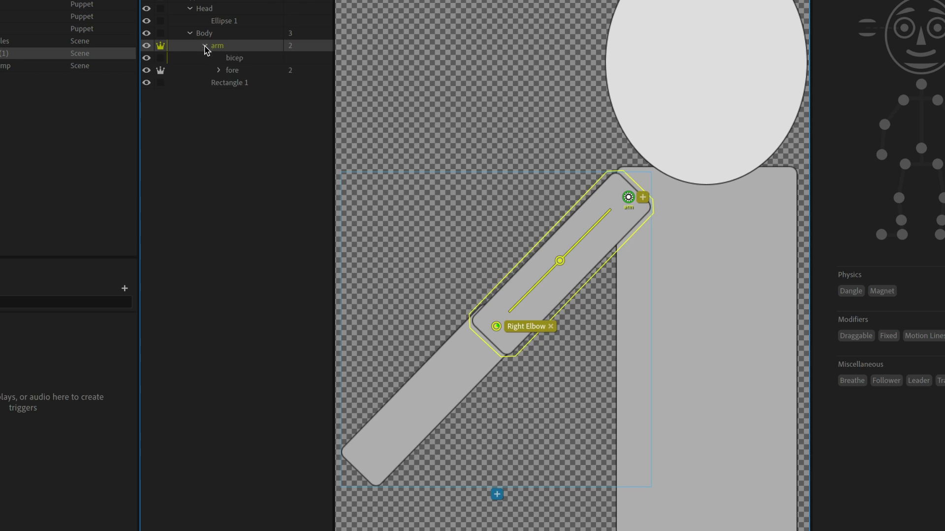
left_click(238, 60)
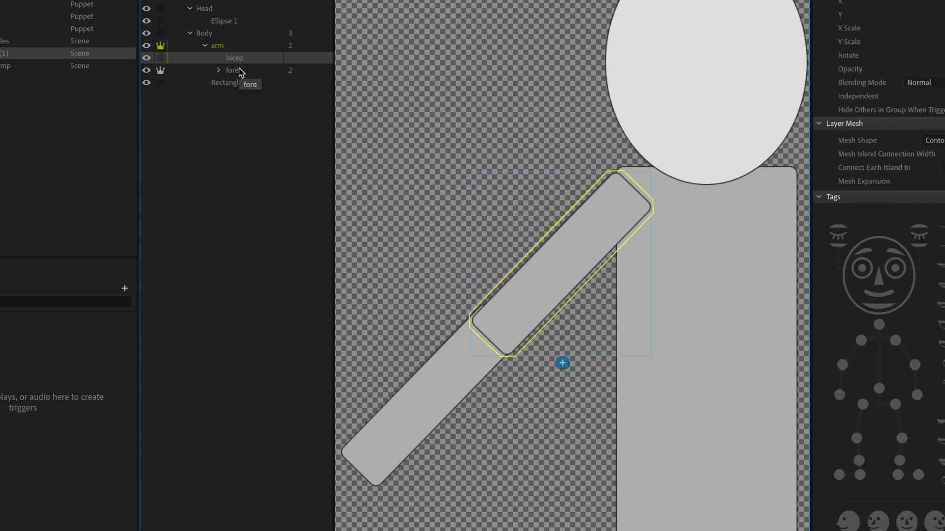
left_click(238, 72)
left_click(218, 70)
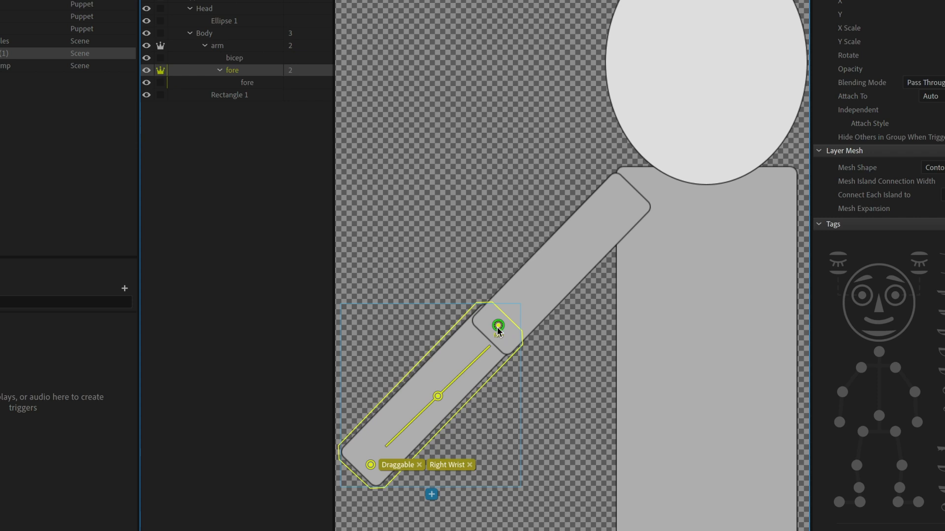
mouse_move(499, 330)
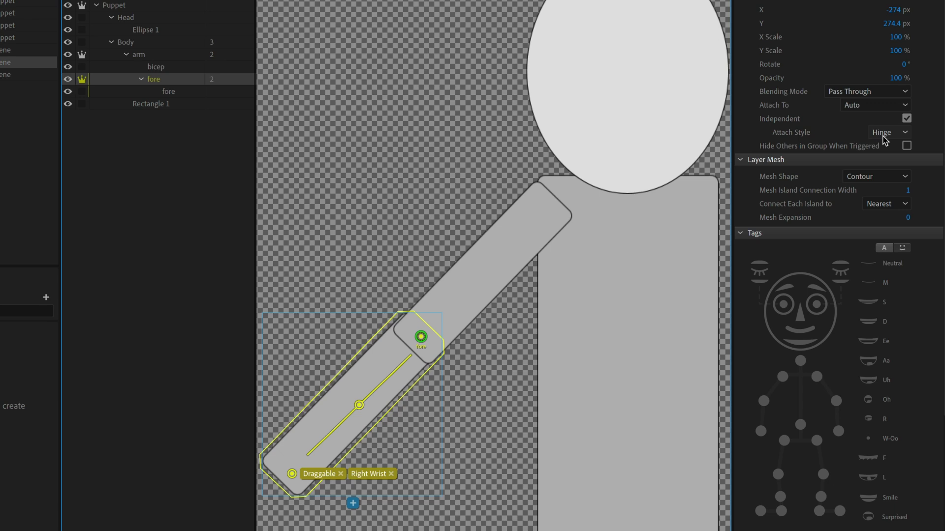
left_click(883, 137)
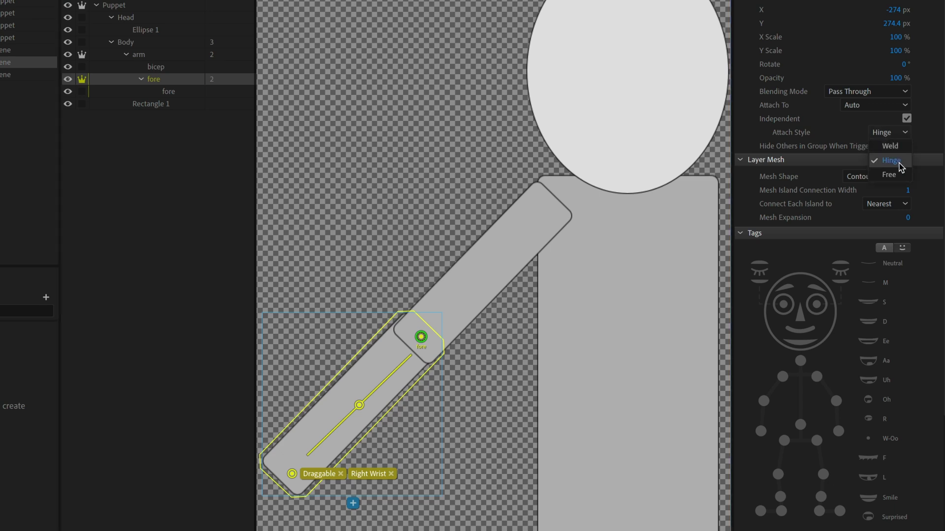
left_click(927, 129)
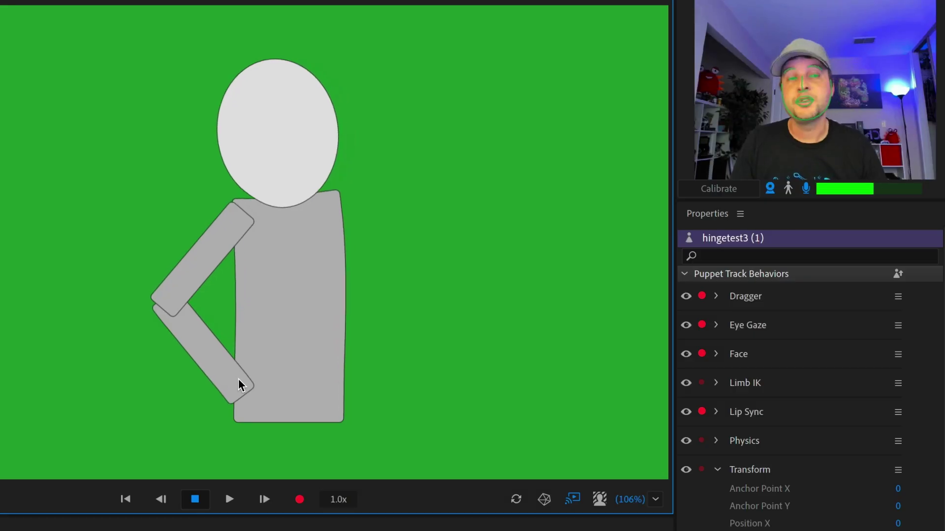
- Bend the hinged arm in the scene by pulling its wrist up along the puppet's torso
left_click_drag(238, 385, 252, 351)
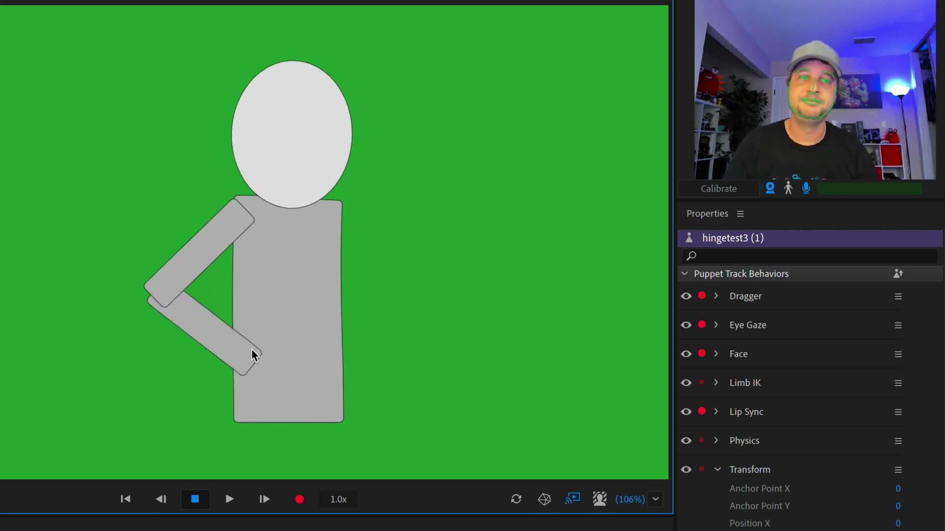